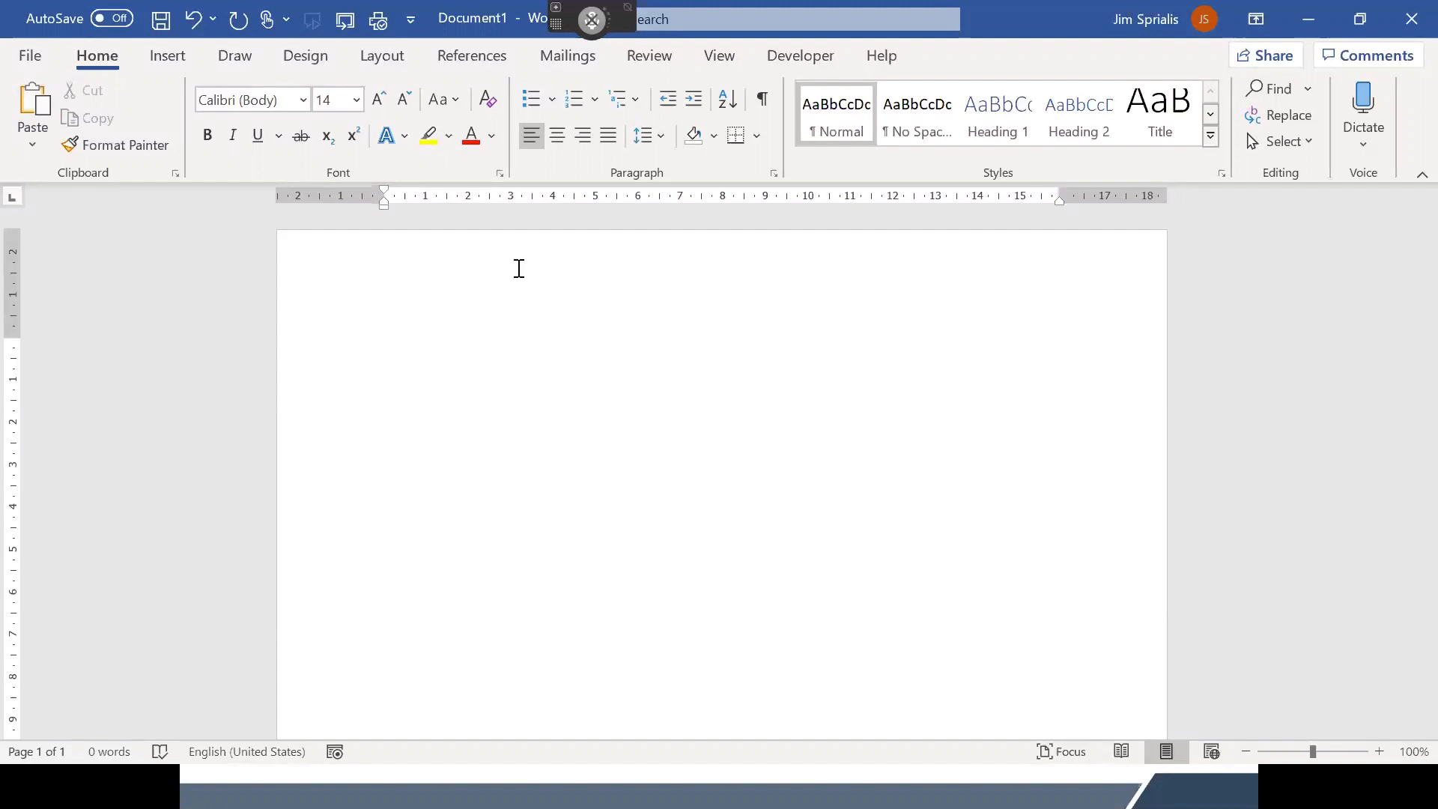
Create a new Dragon user profile named "Loan trial" for one's own voice.
{"action": "left_click", "coordinate": [682, 30]}
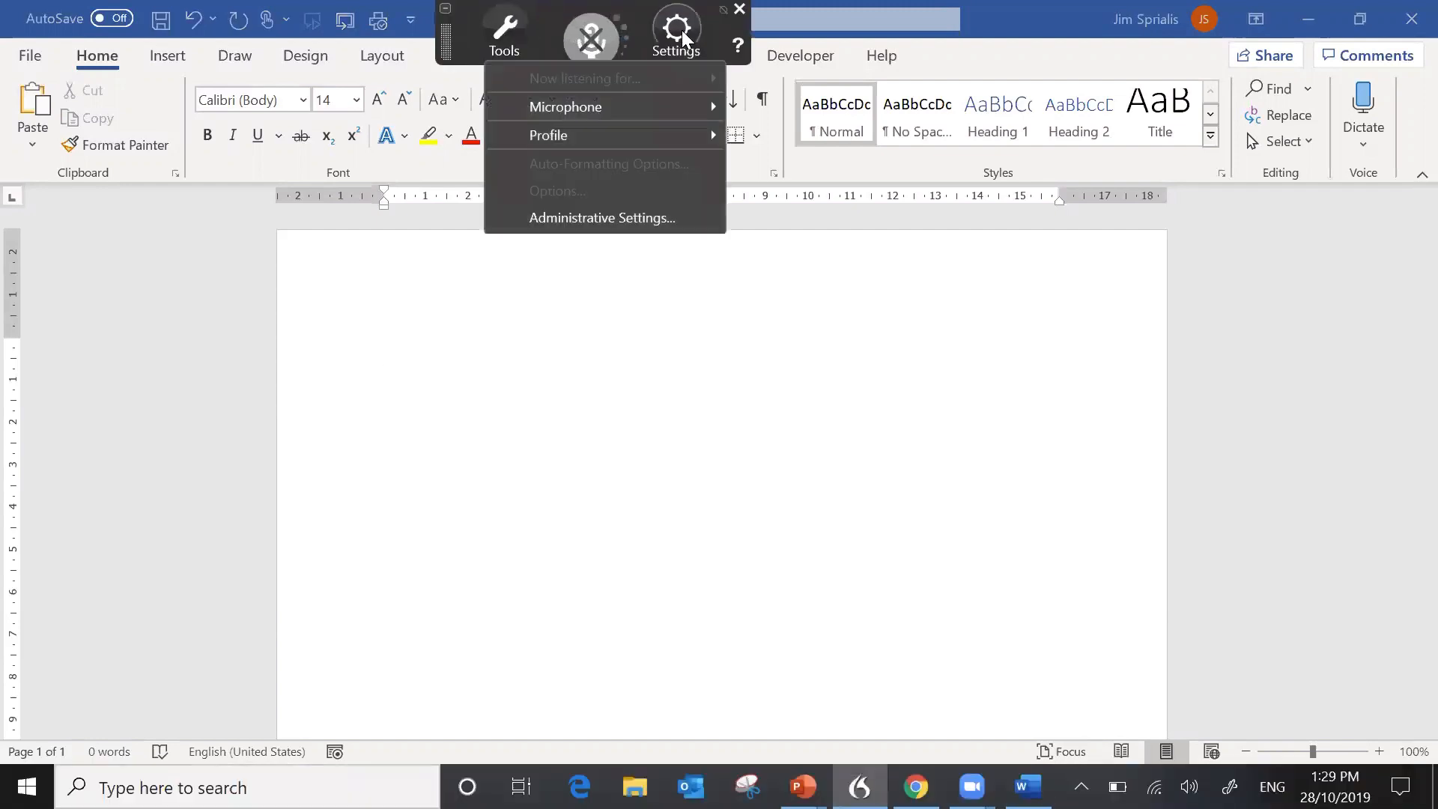
{"action": "mouse_move", "coordinate": [598, 139]}
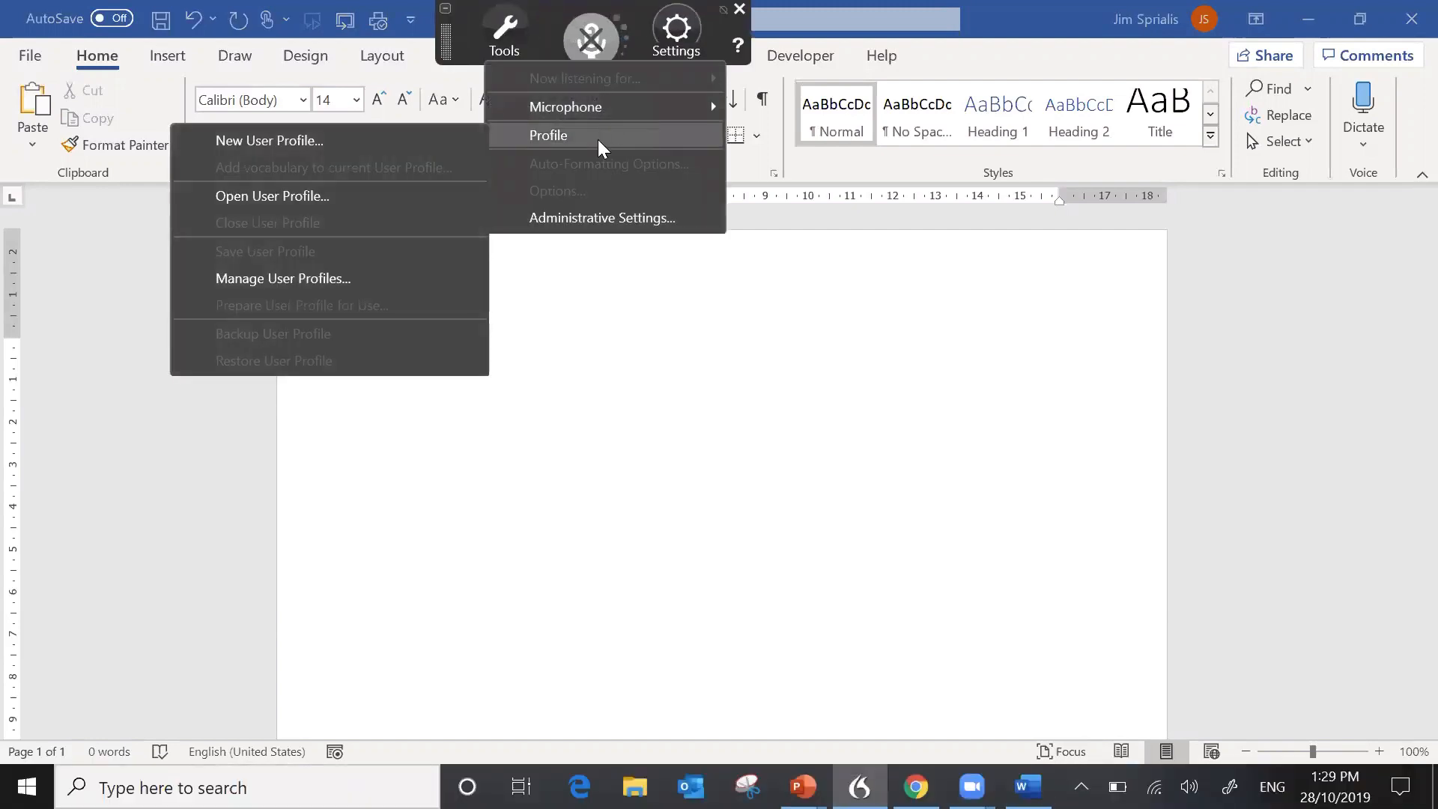
{"action": "left_click", "coordinate": [372, 142]}
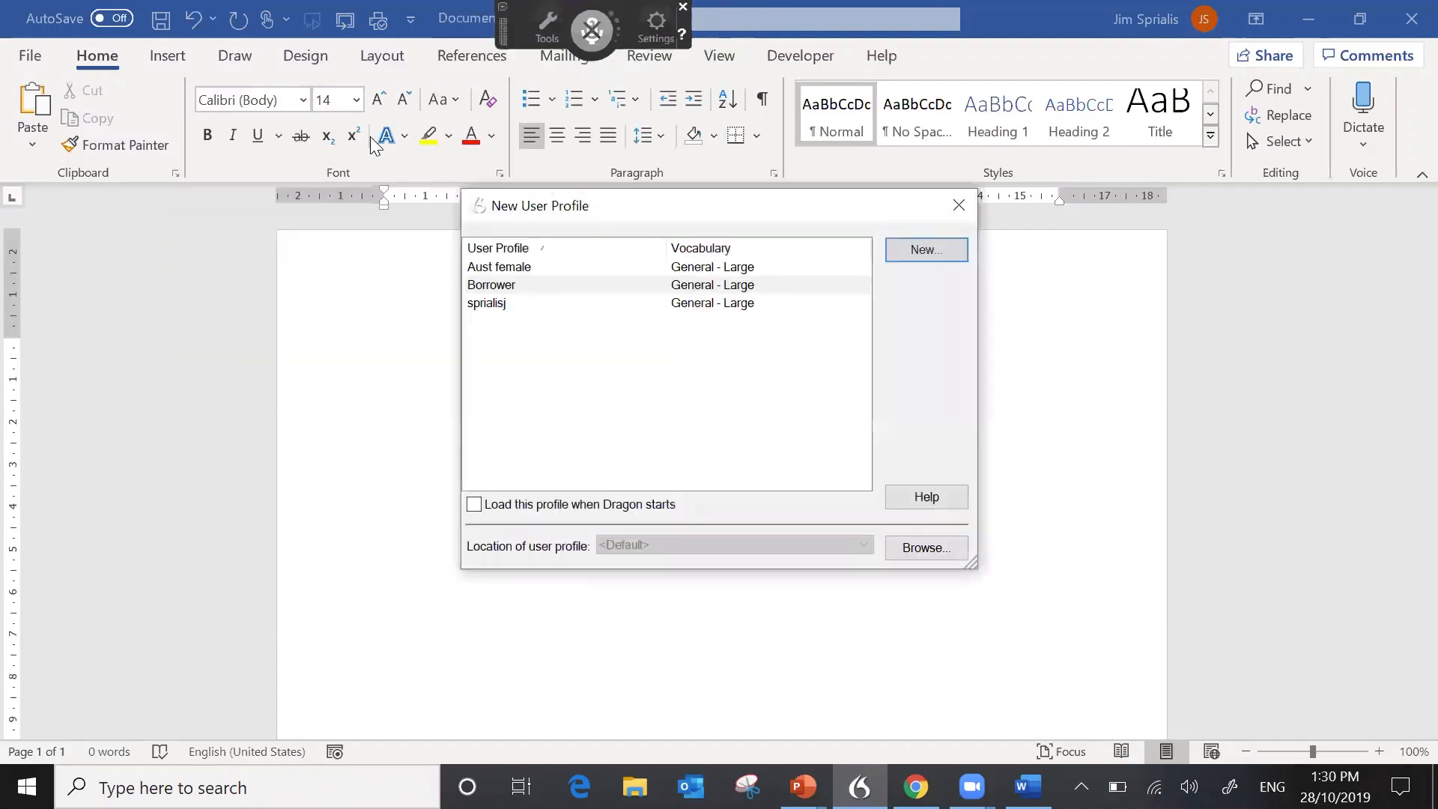
{"action": "left_click", "coordinate": [946, 250]}
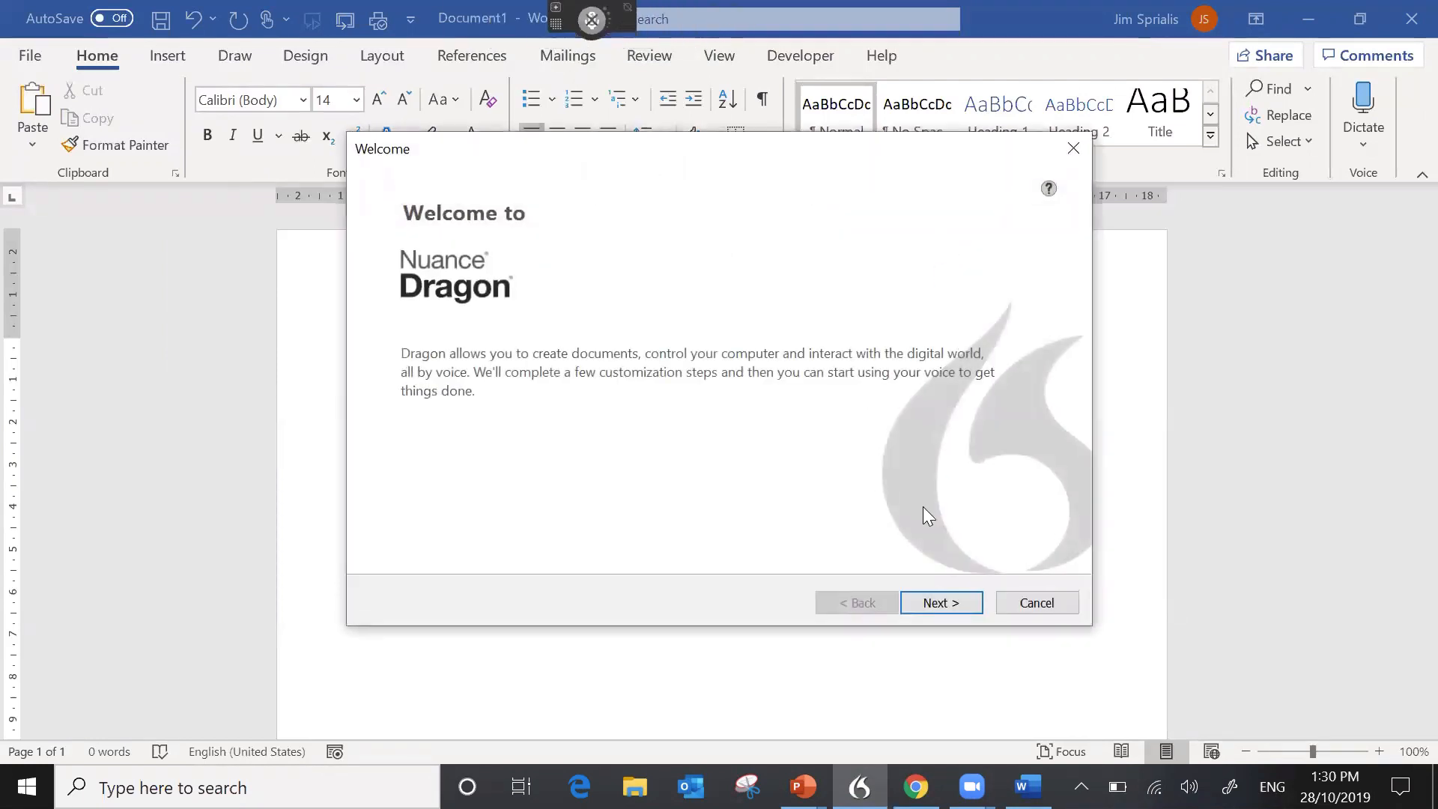
{"action": "left_click", "coordinate": [932, 602]}
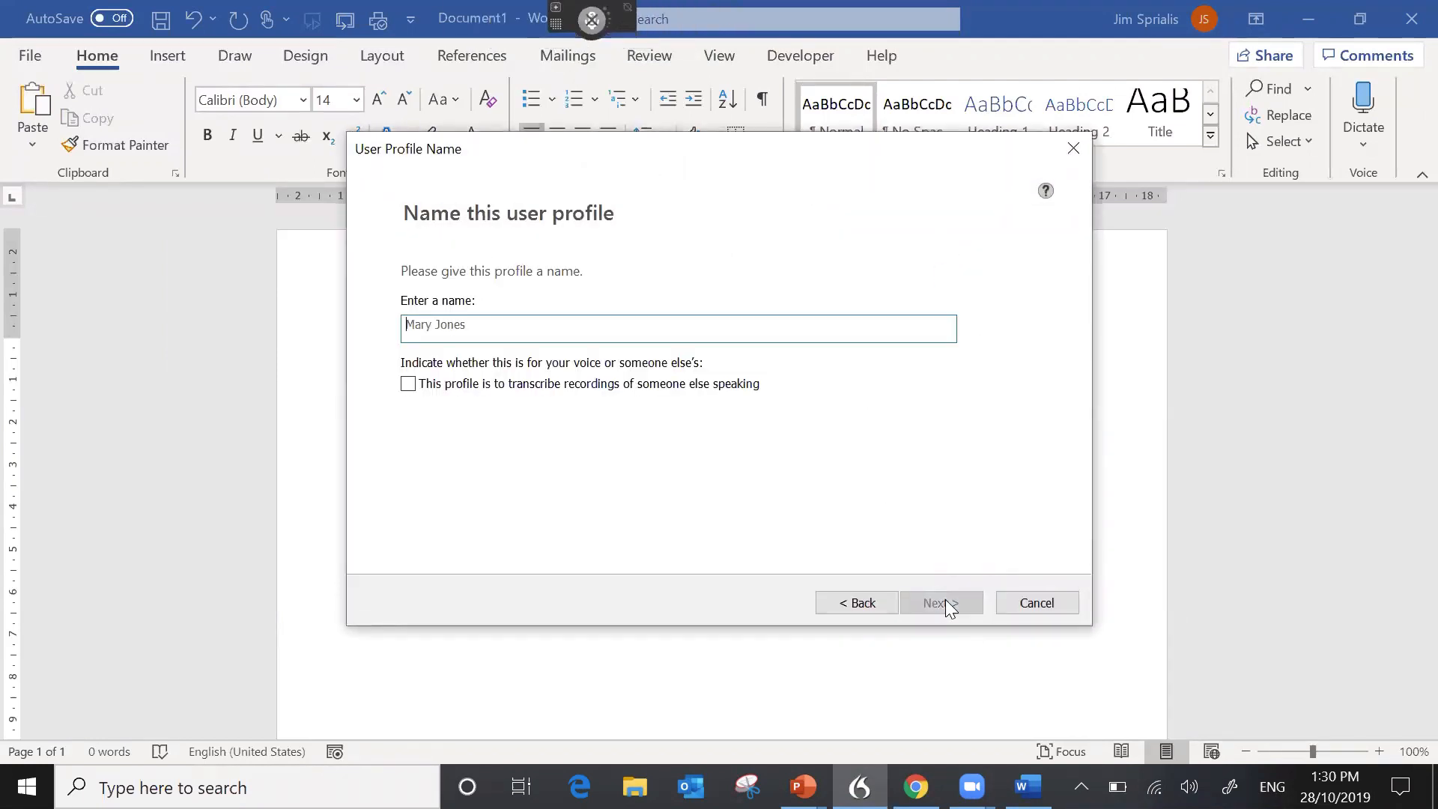
{"action": "type", "text": "Lo"}
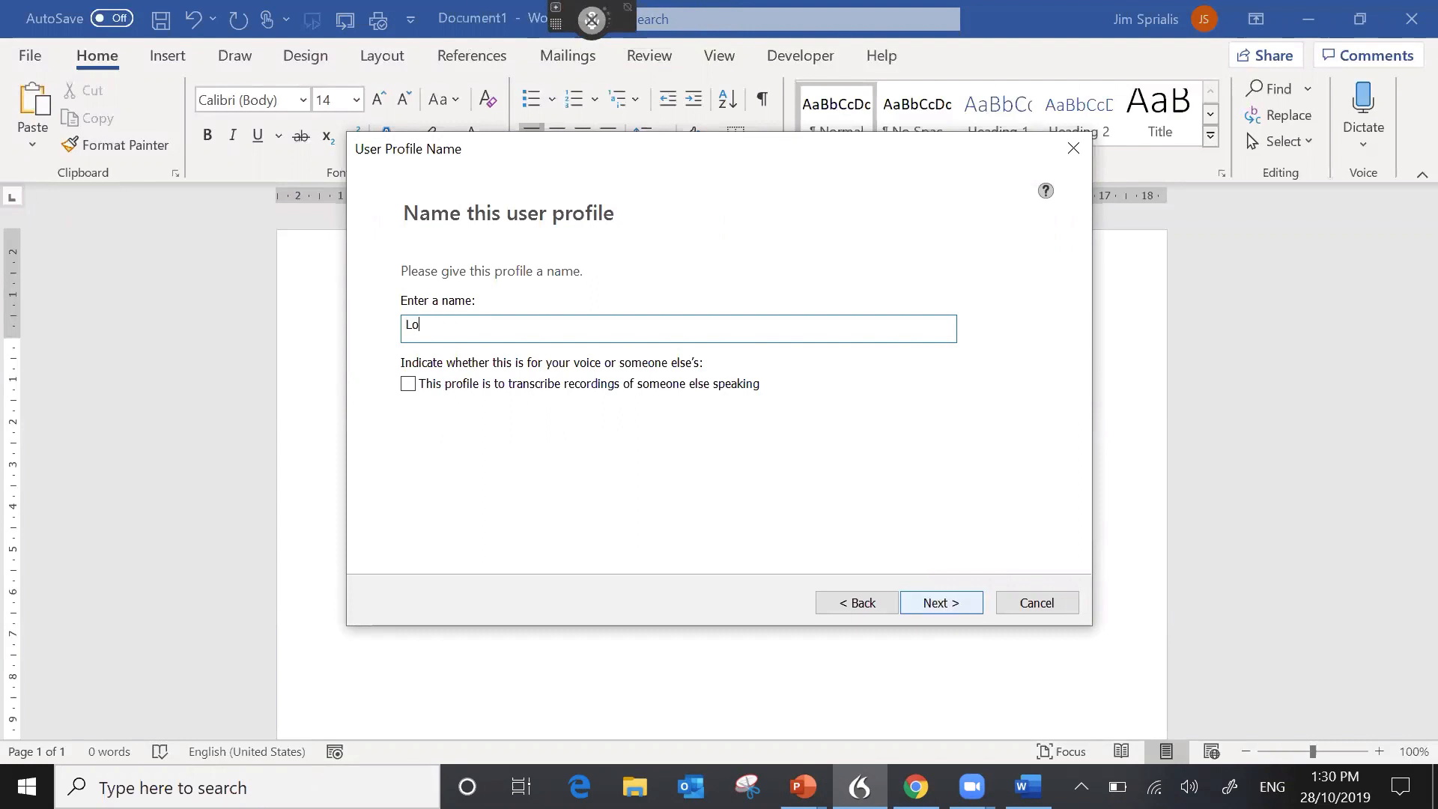
{"action": "type", "text": "an trial"}
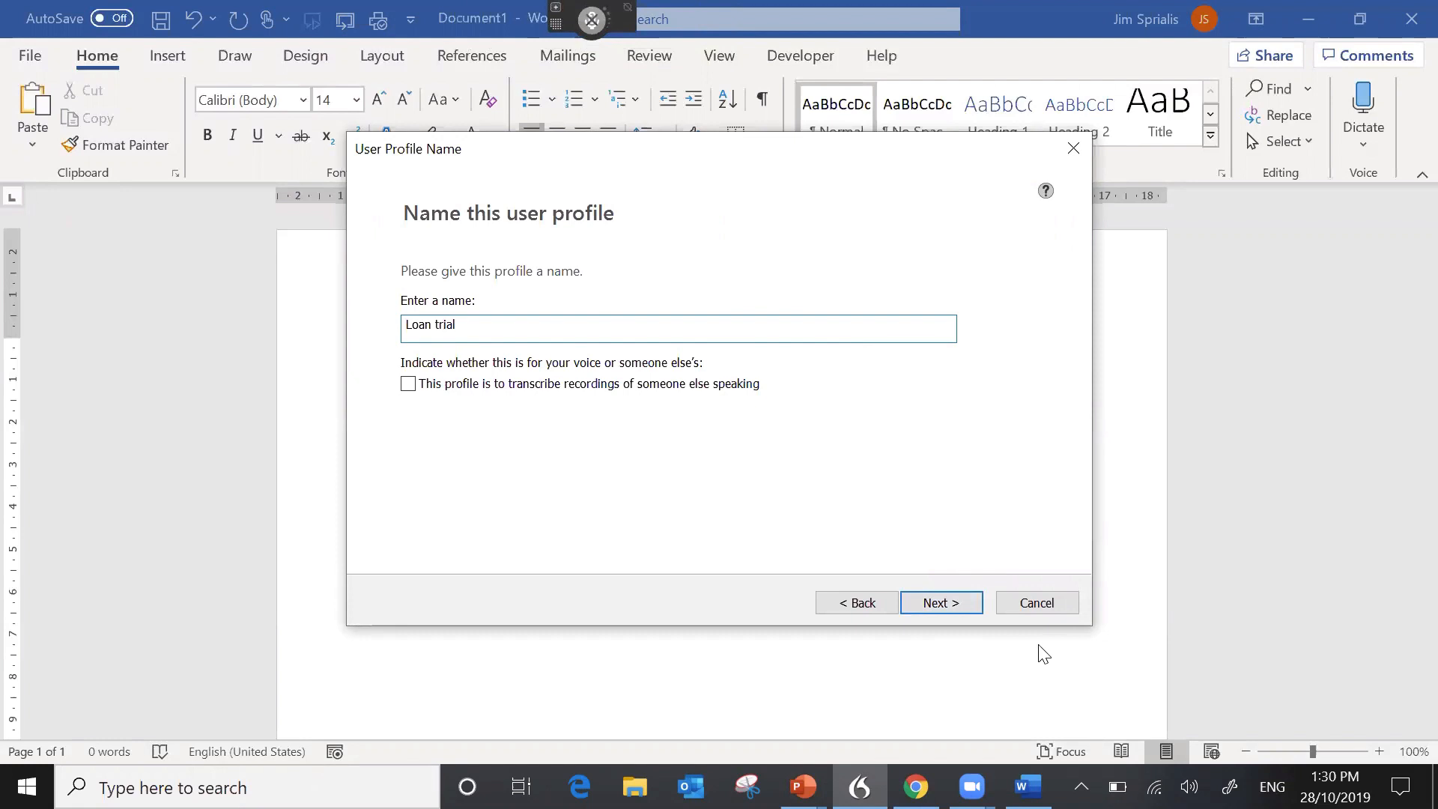
{"action": "left_click", "coordinate": [958, 602]}
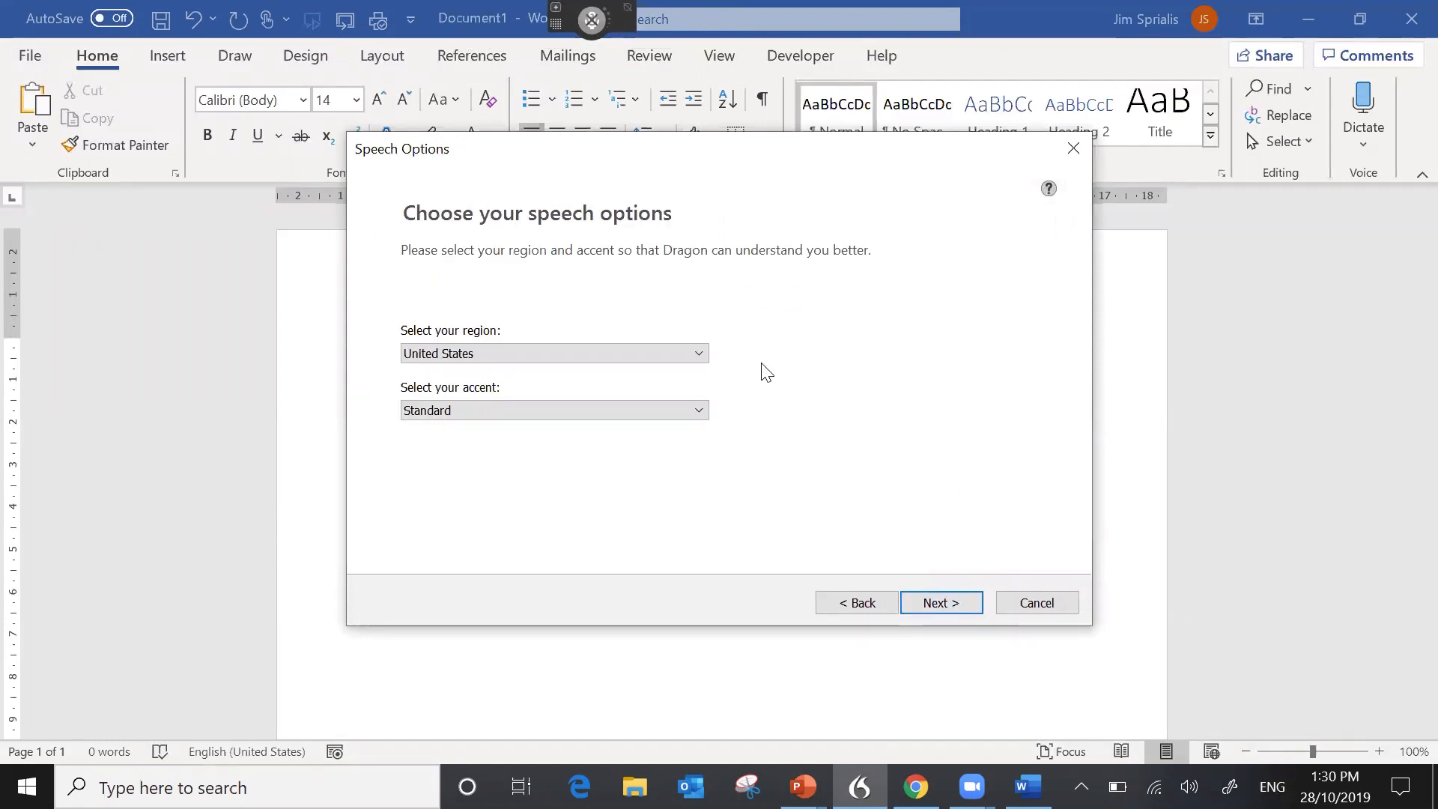
Set the profile's speech region to Australia and accept the speech options.
{"action": "left_click", "coordinate": [698, 355]}
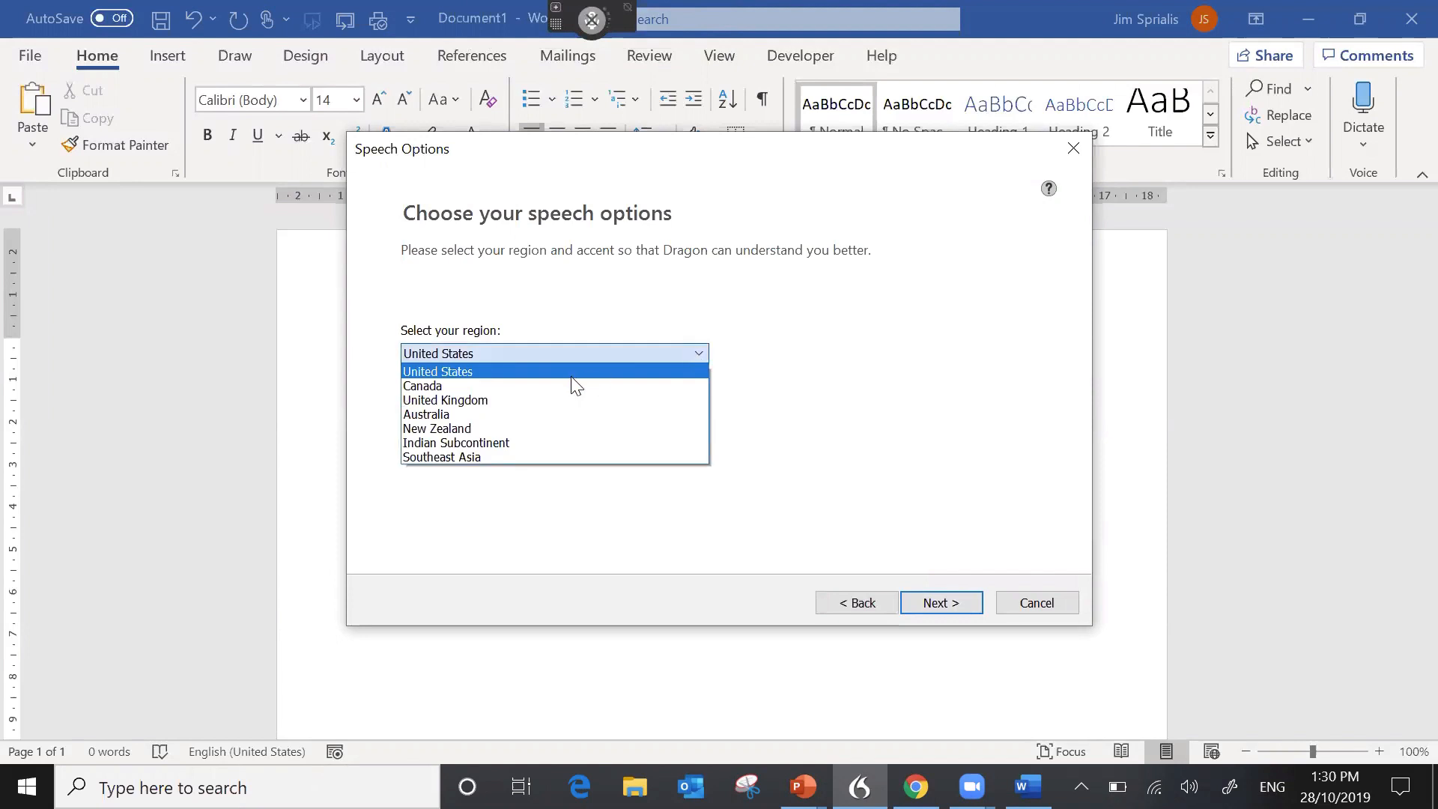
{"action": "left_click", "coordinate": [442, 419]}
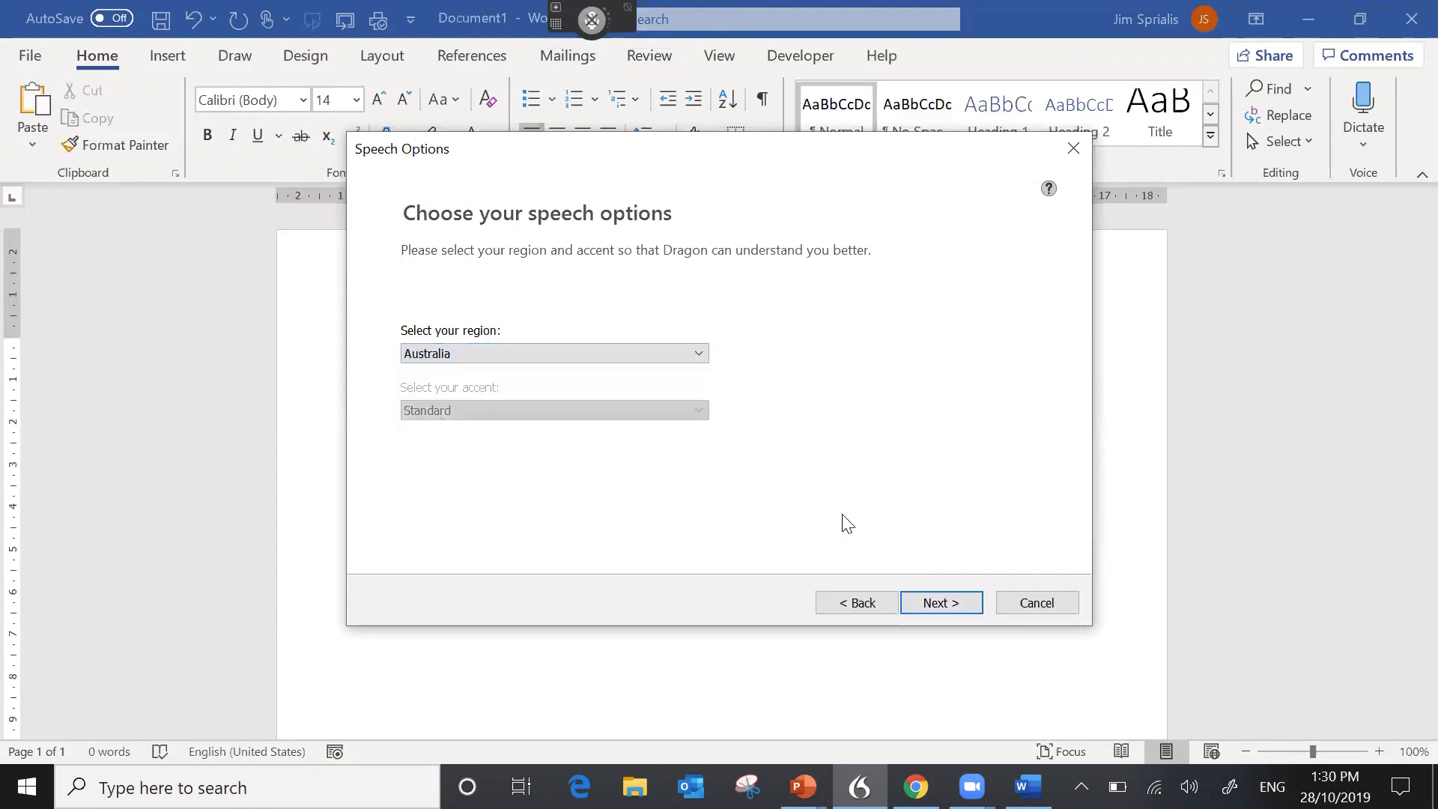
{"action": "left_click", "coordinate": [954, 598]}
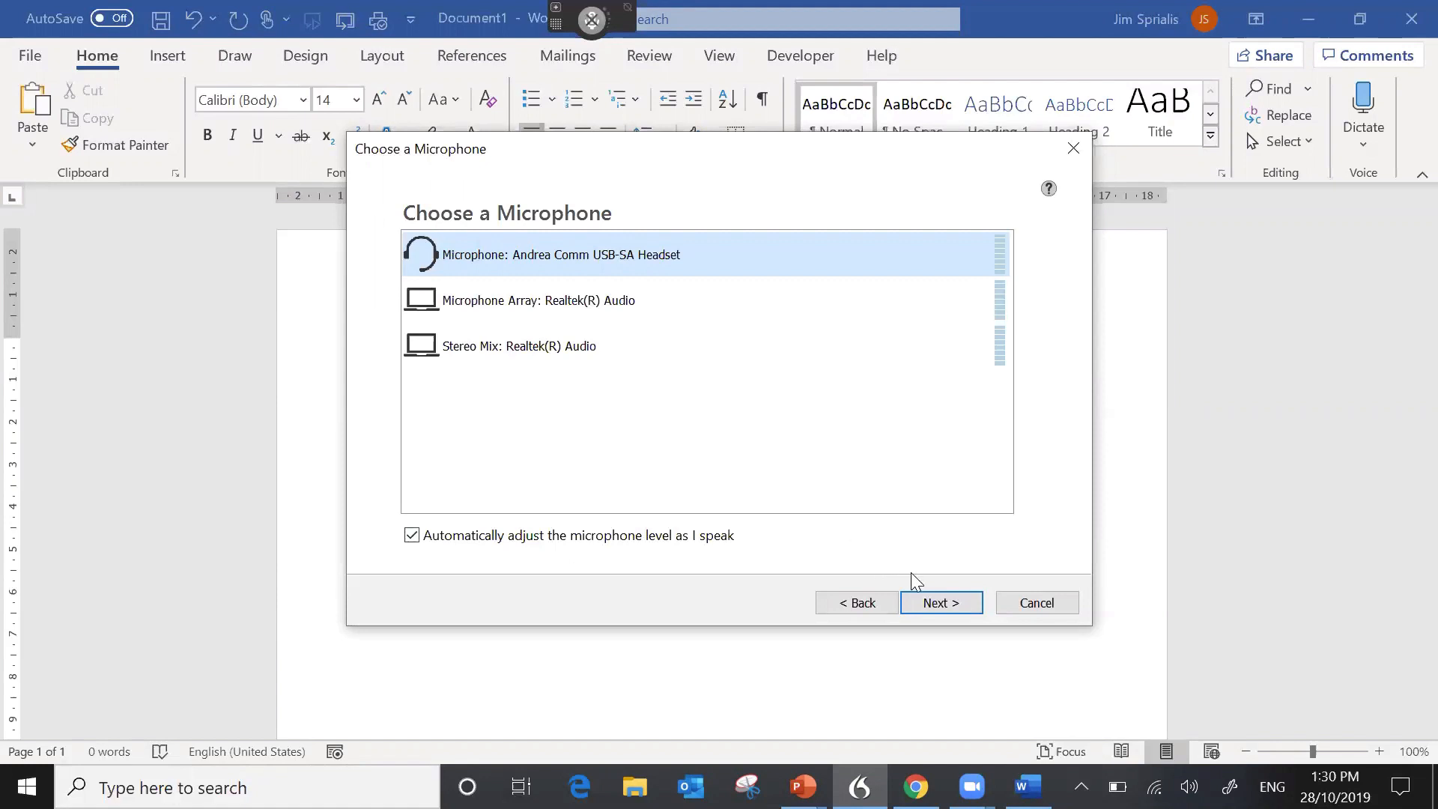
Accept the Andrea Comm USB-SA Headset as the microphone and run the read-aloud microphone check.
{"action": "left_click", "coordinate": [942, 603]}
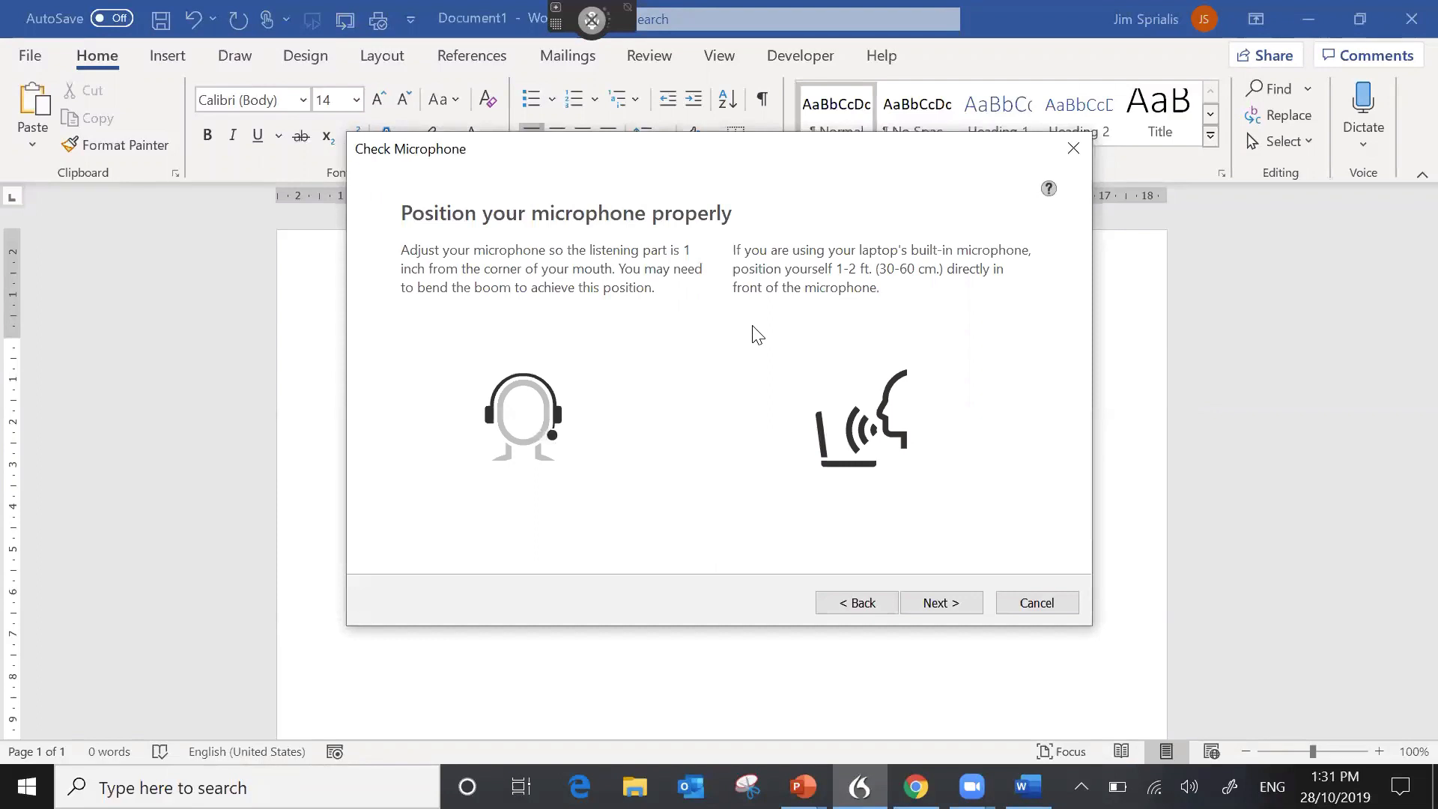
{"action": "left_click", "coordinate": [955, 605]}
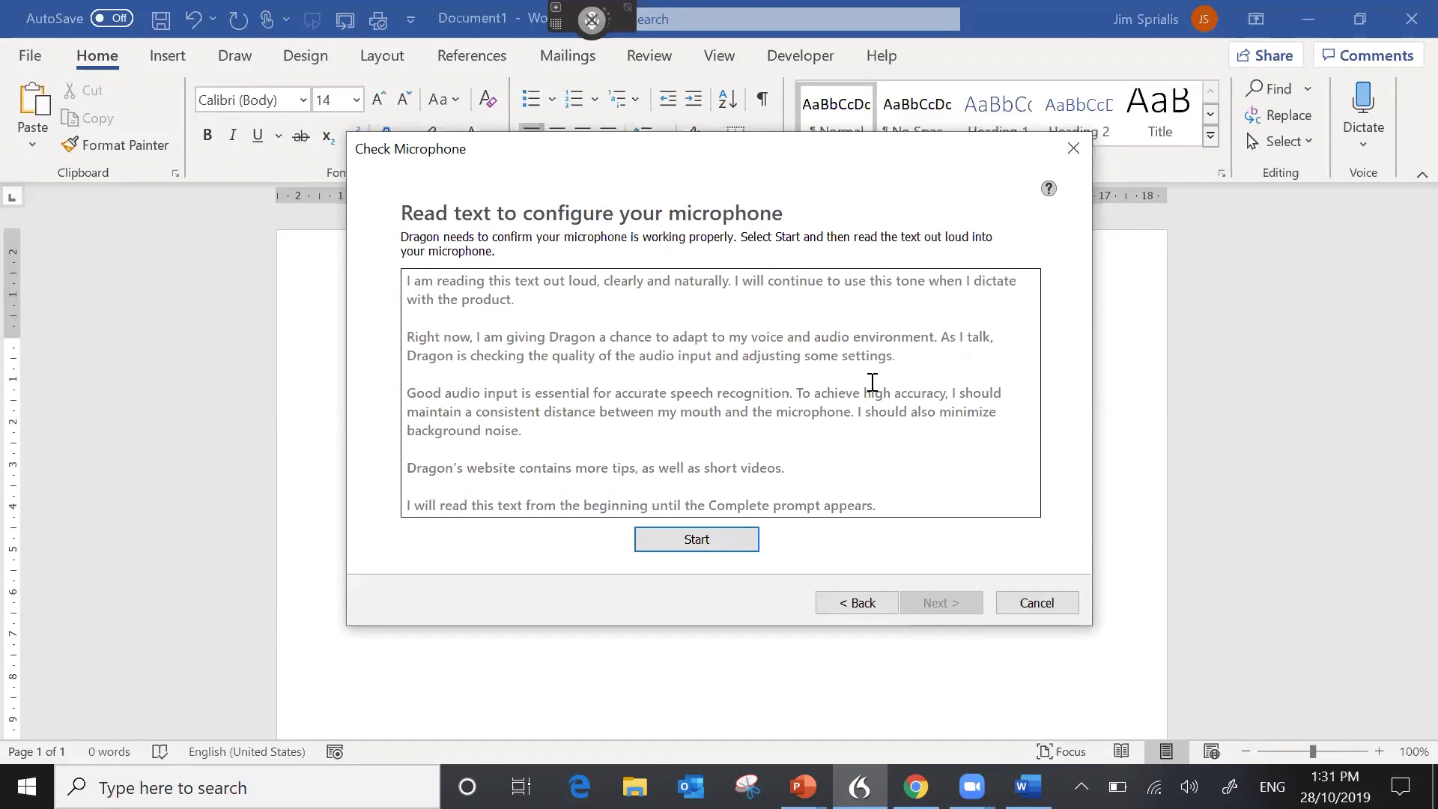
{"action": "left_click", "coordinate": [702, 543]}
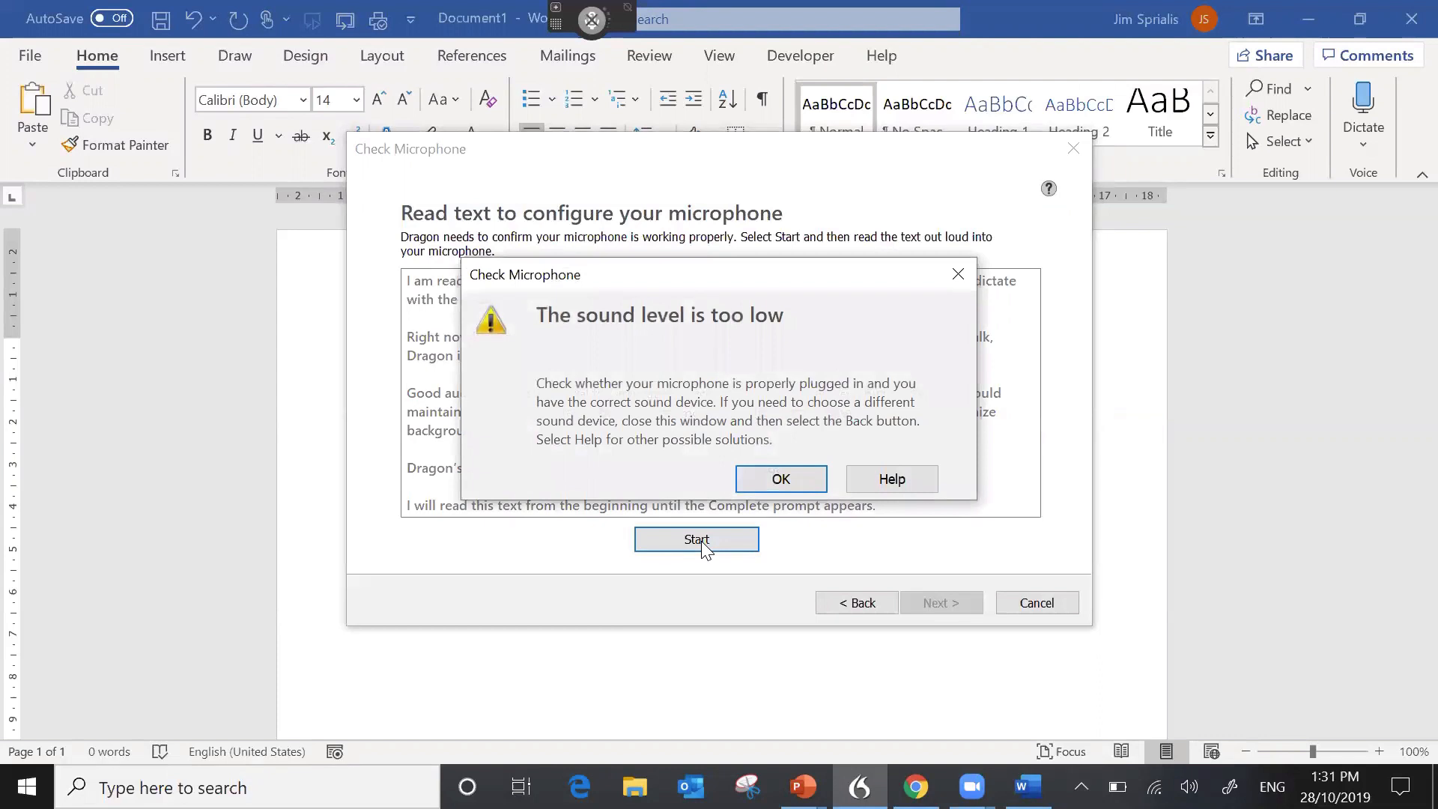
{"action": "left_click", "coordinate": [781, 479]}
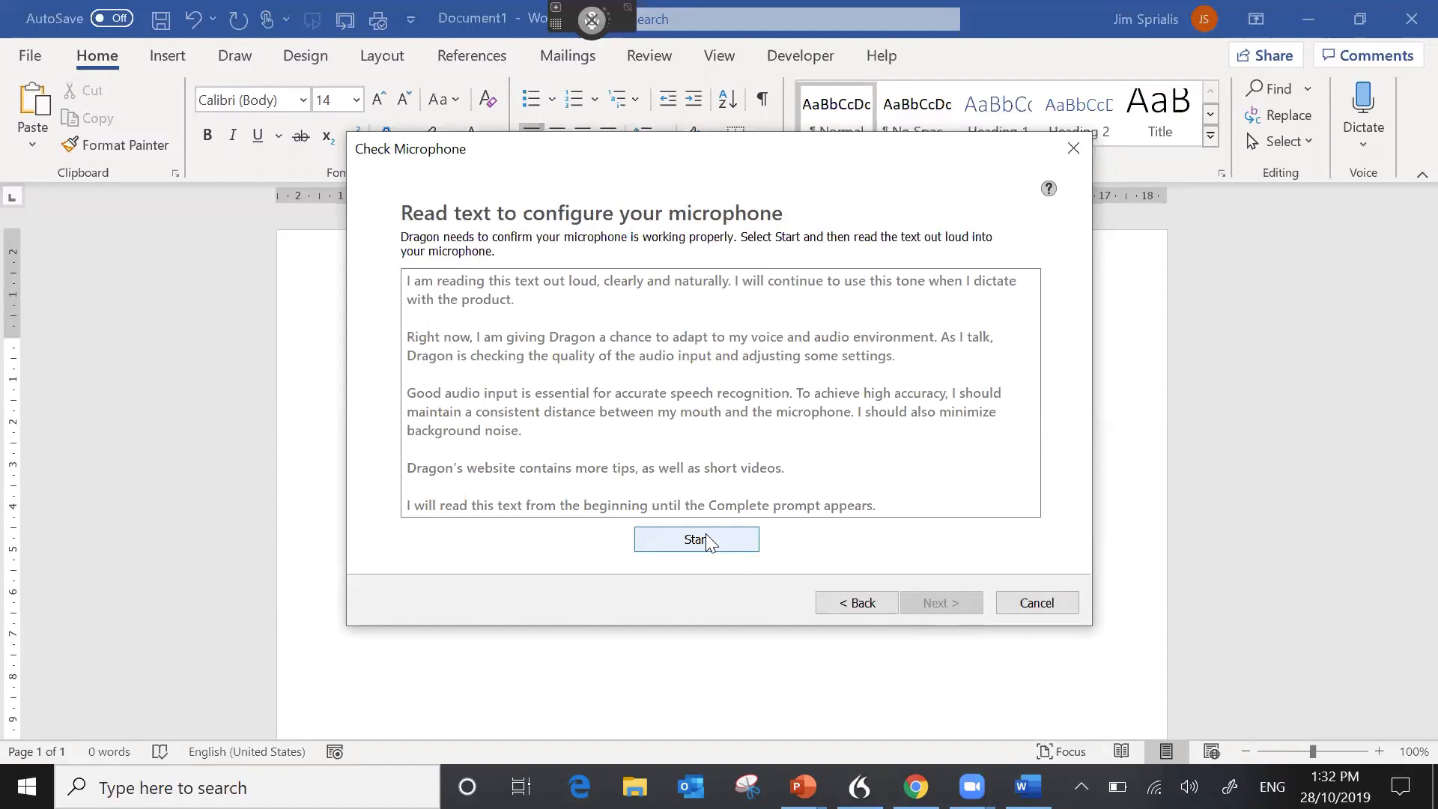
{"action": "left_click", "coordinate": [705, 533]}
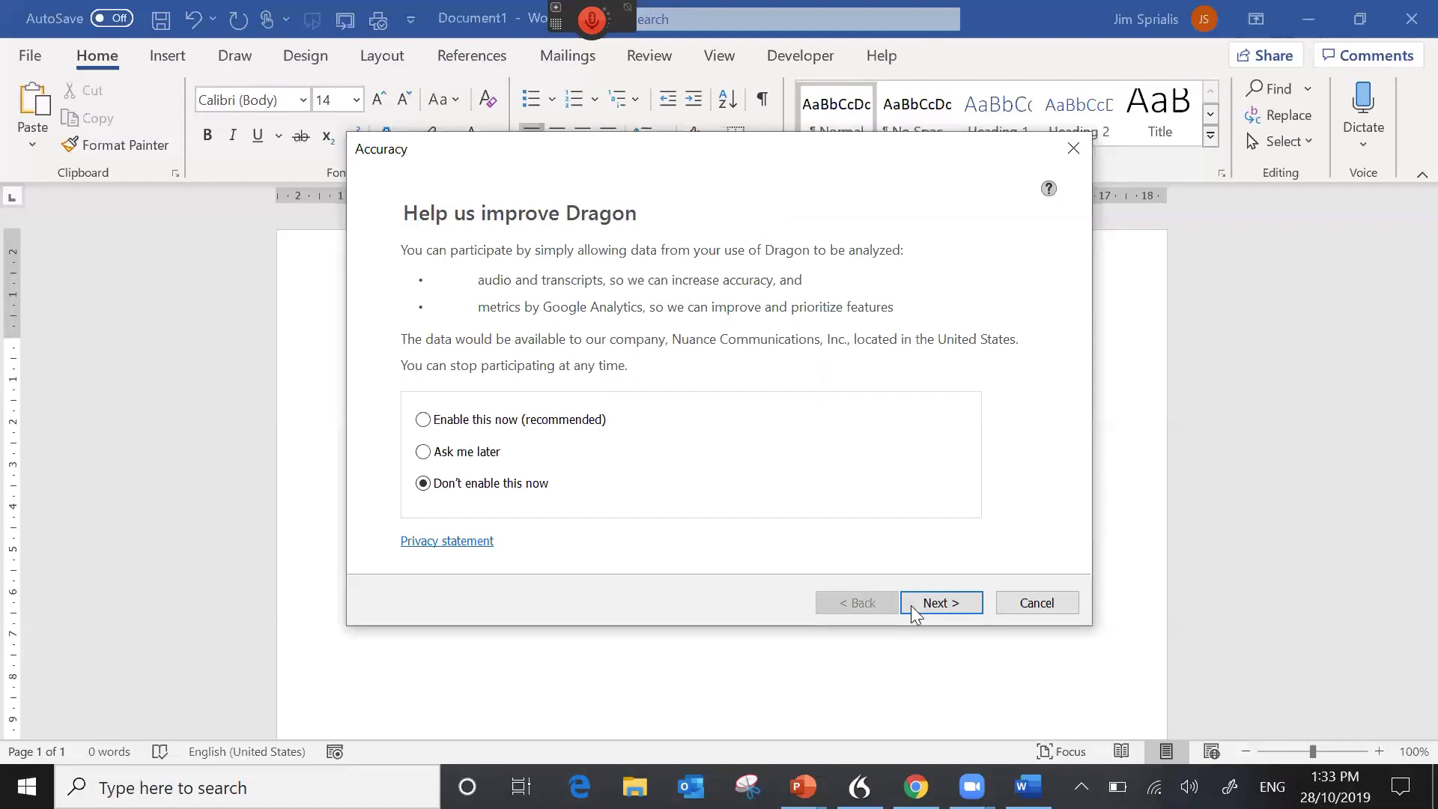
Finish the profile setup with data sharing left at "Don't enable this now", and dismiss the Interactive Tutorial and the tip.
{"action": "left_click", "coordinate": [936, 604]}
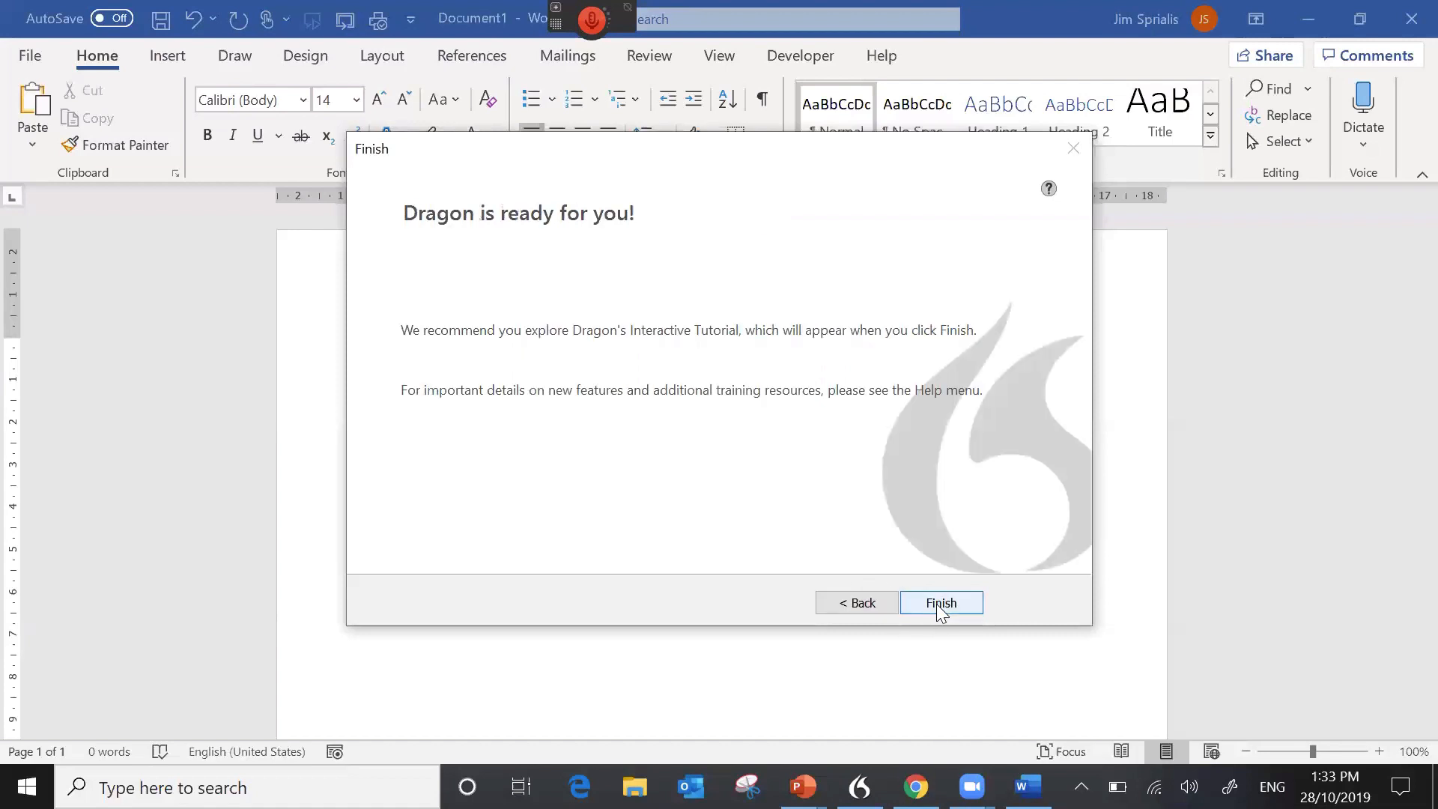
{"action": "left_click", "coordinate": [941, 603]}
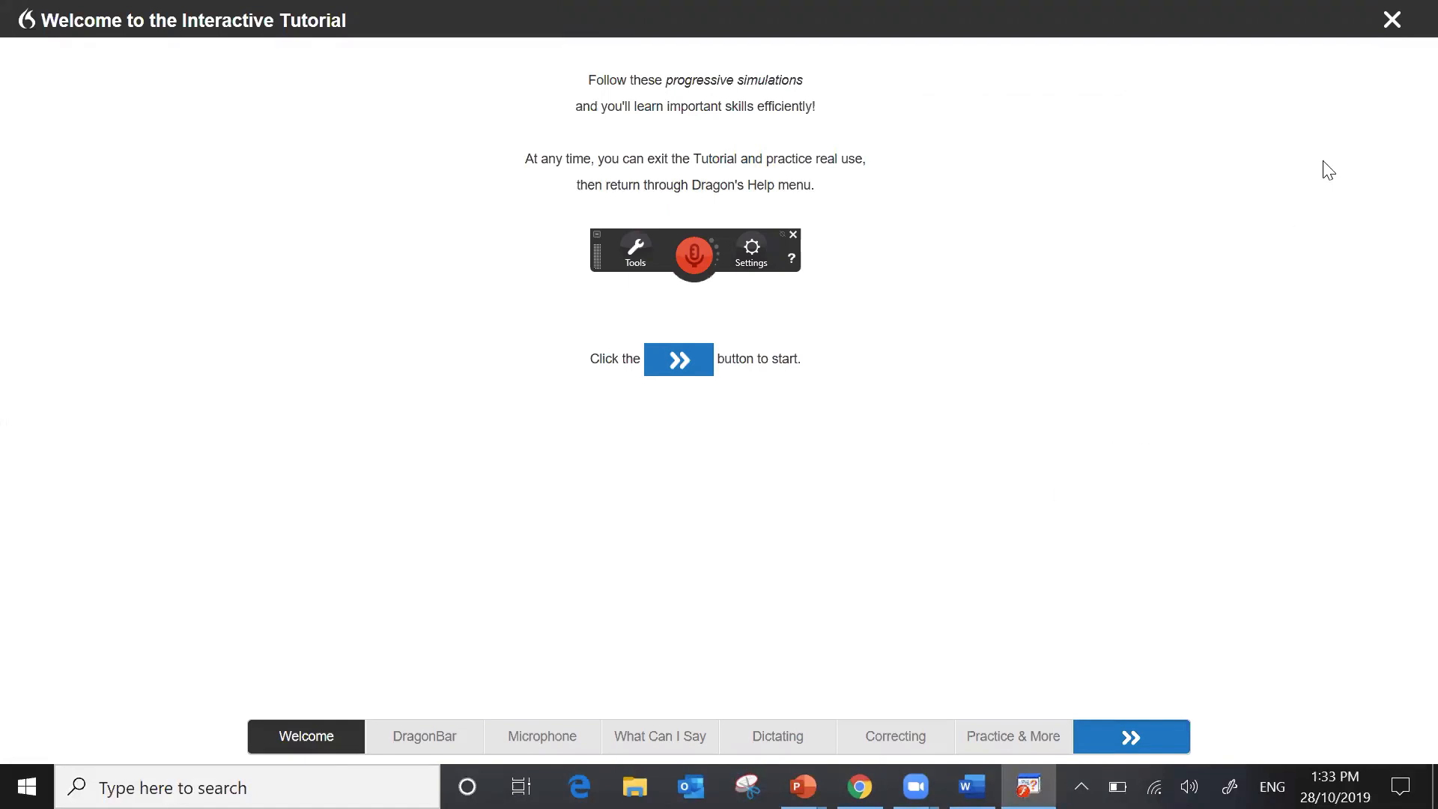
{"action": "left_click", "coordinate": [1394, 22]}
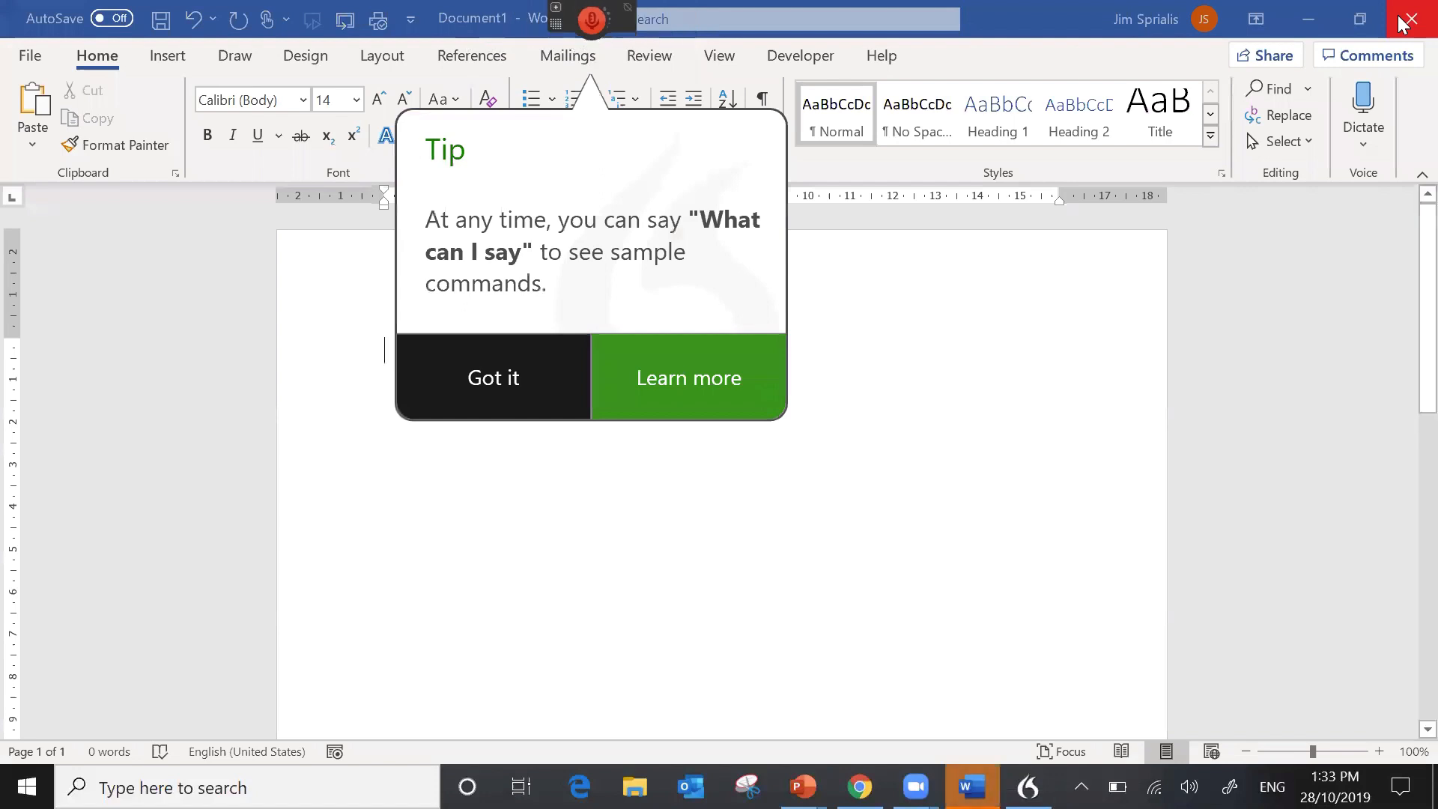
{"action": "left_click", "coordinate": [524, 373]}
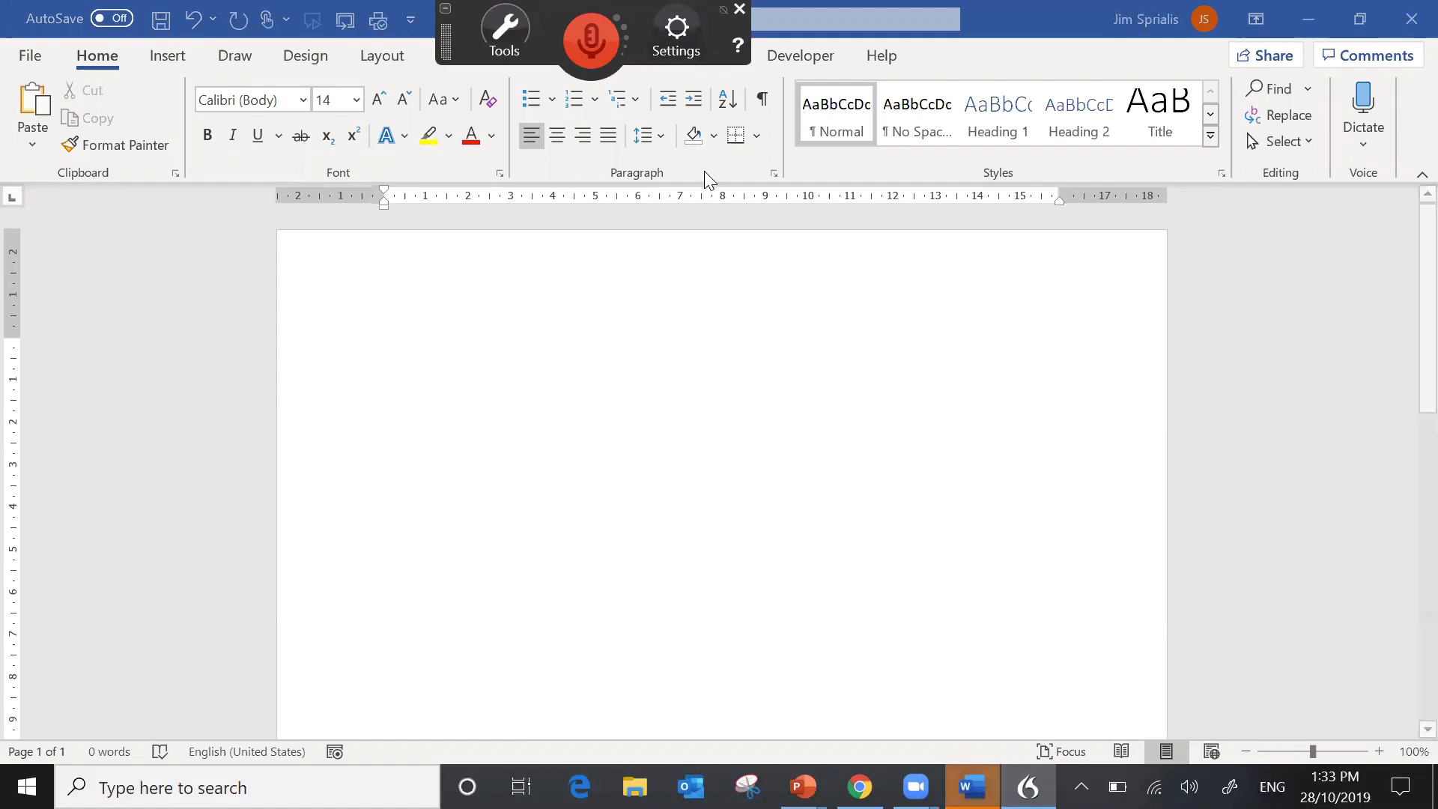
{"action": "left_click", "coordinate": [740, 42]}
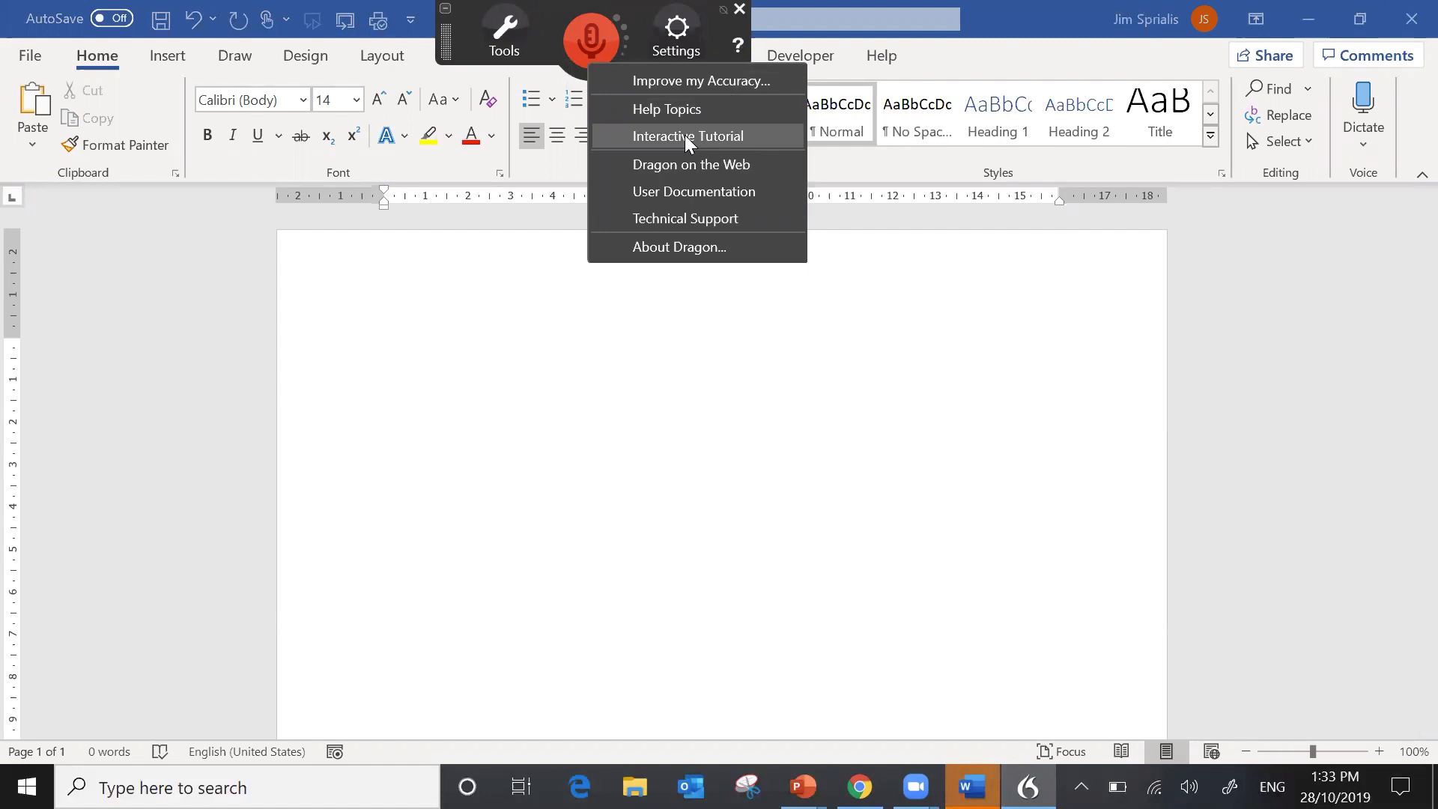
{"action": "left_click", "coordinate": [498, 402]}
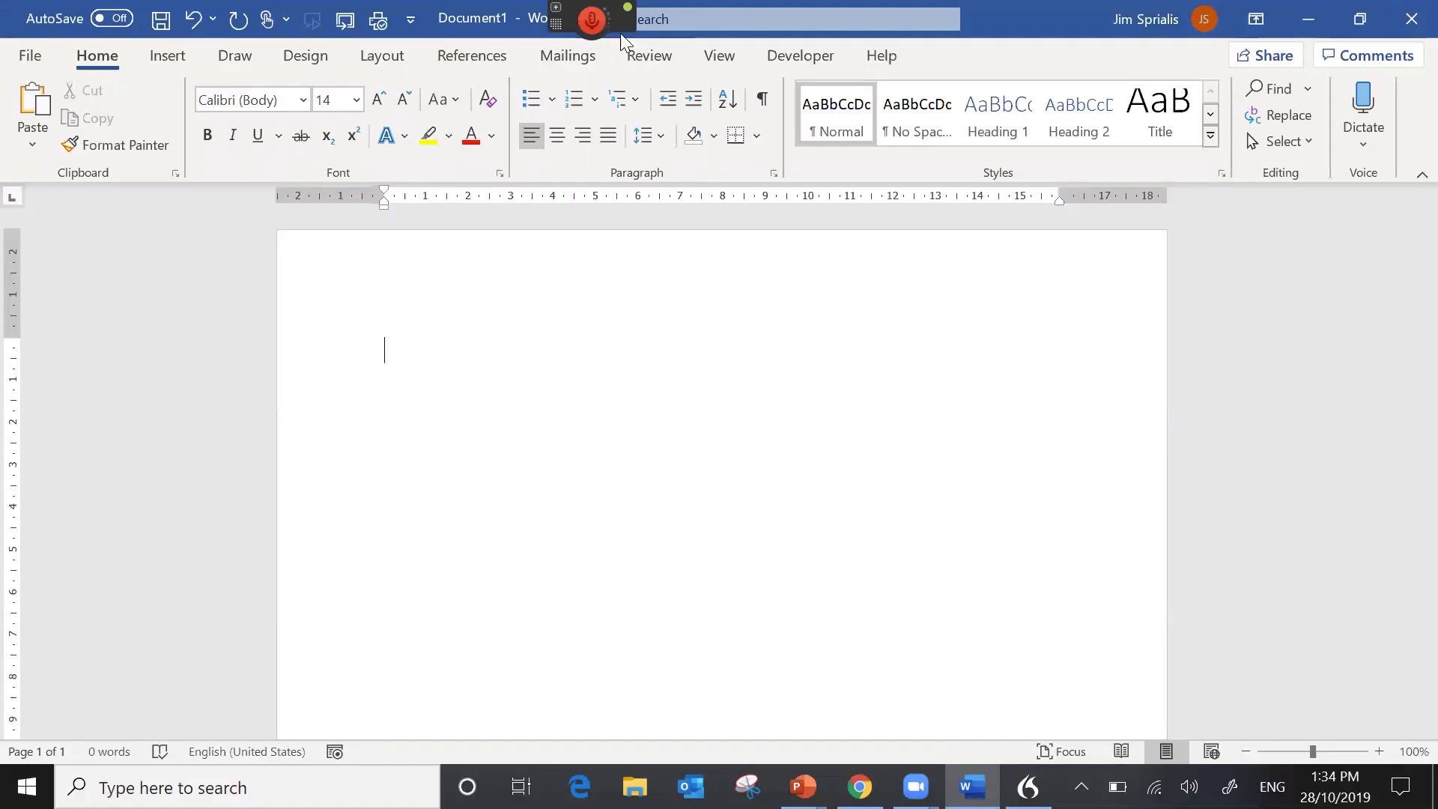
In Dragon's correction options, stop "Select" commands opening the Correction menu, make them search backwards, and let "Correct" commands open the Spelling Window.
{"action": "mouse_move", "coordinate": [619, 17]}
{"action": "left_click", "coordinate": [683, 26]}
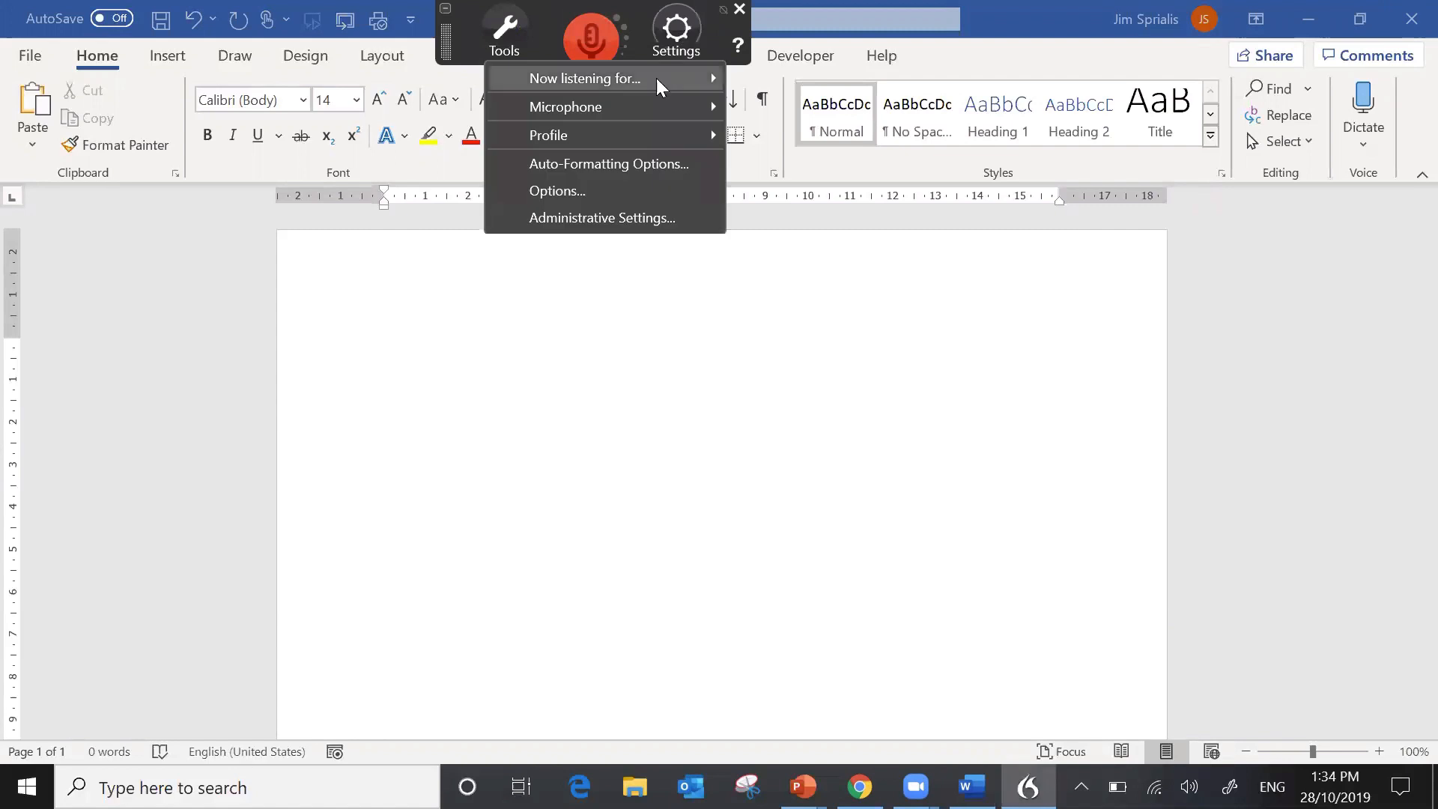
{"action": "mouse_move", "coordinate": [626, 143]}
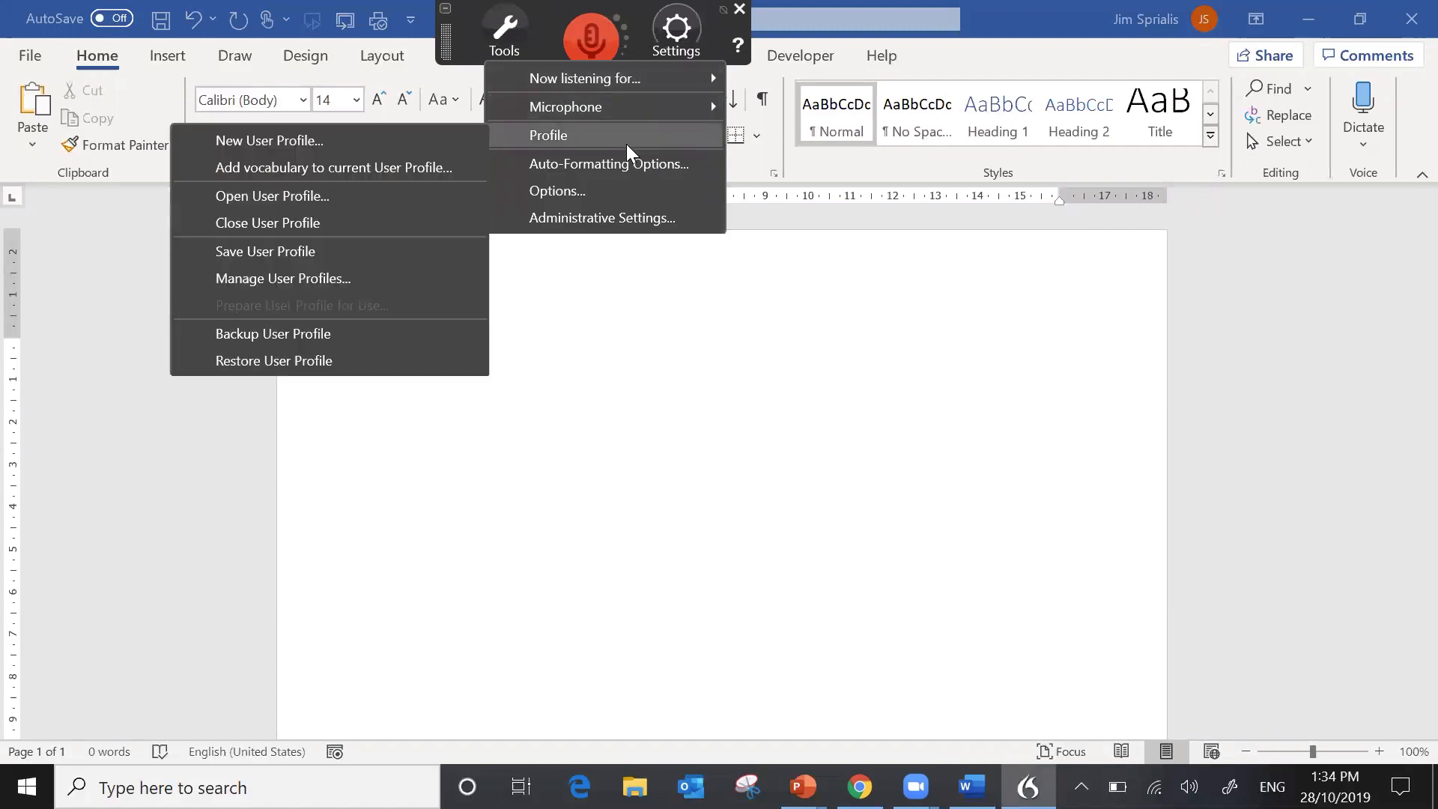
{"action": "left_click", "coordinate": [590, 195]}
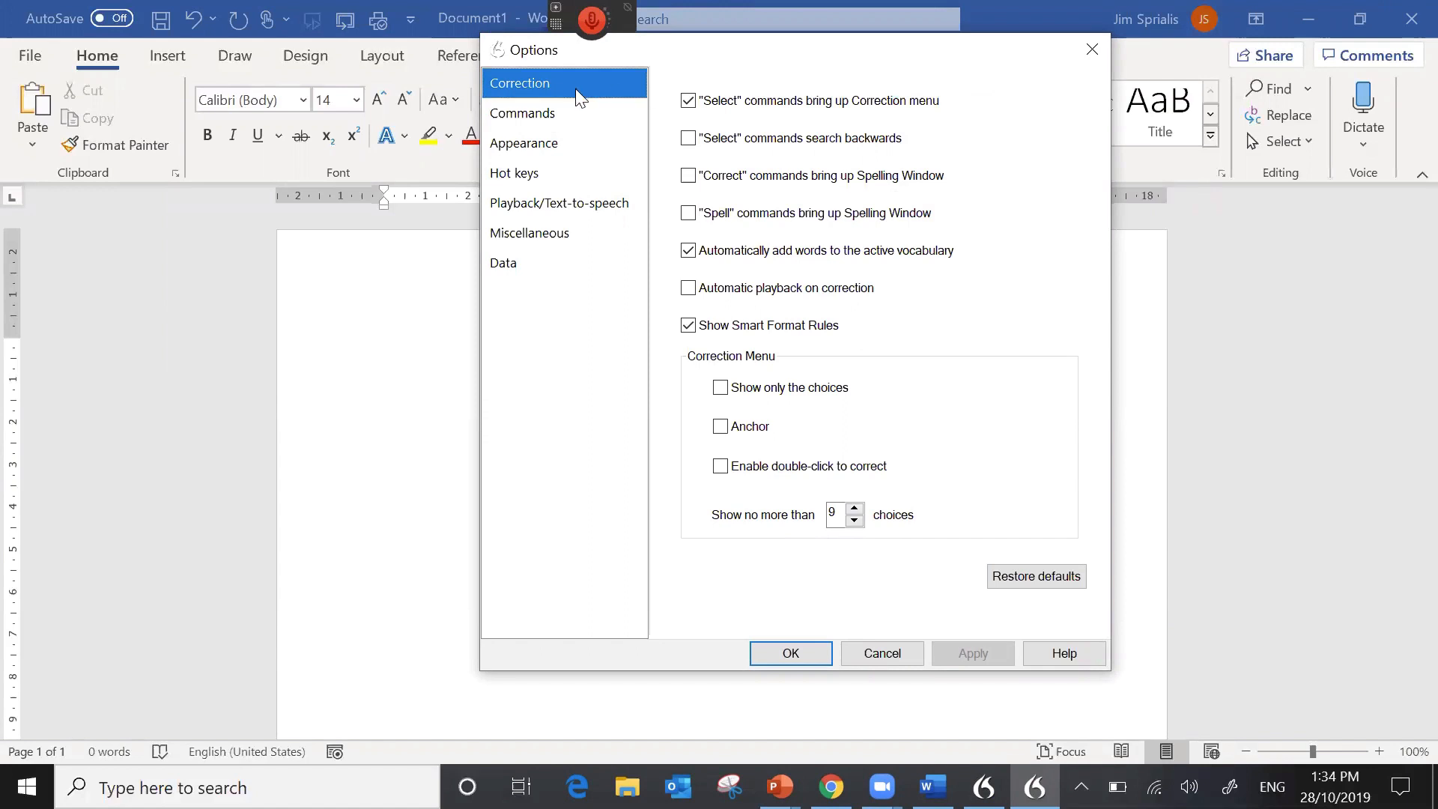
{"action": "left_click", "coordinate": [696, 107]}
{"action": "left_click", "coordinate": [690, 141]}
{"action": "left_click", "coordinate": [689, 178]}
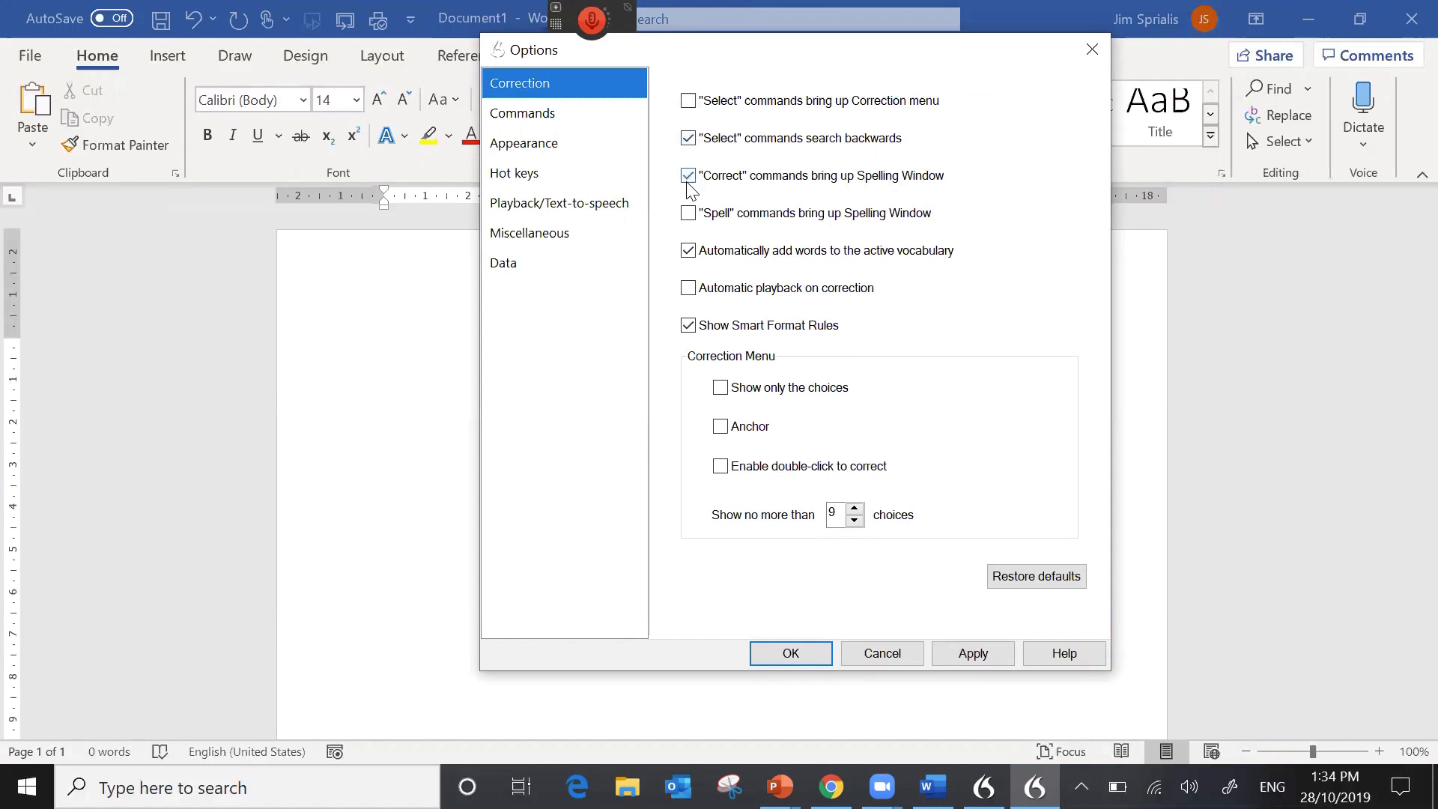
Enable automatic playback on correction, and turn on "Show only the choices" and "Anchor" for the Correction Menu.
{"action": "left_click", "coordinate": [691, 294]}
{"action": "left_click", "coordinate": [723, 392]}
{"action": "left_click", "coordinate": [723, 429]}
Shift the miscellaneous Speed vs. Accuracy setting slightly from Fastest Response towards Most Accurate.
{"action": "left_click", "coordinate": [532, 235]}
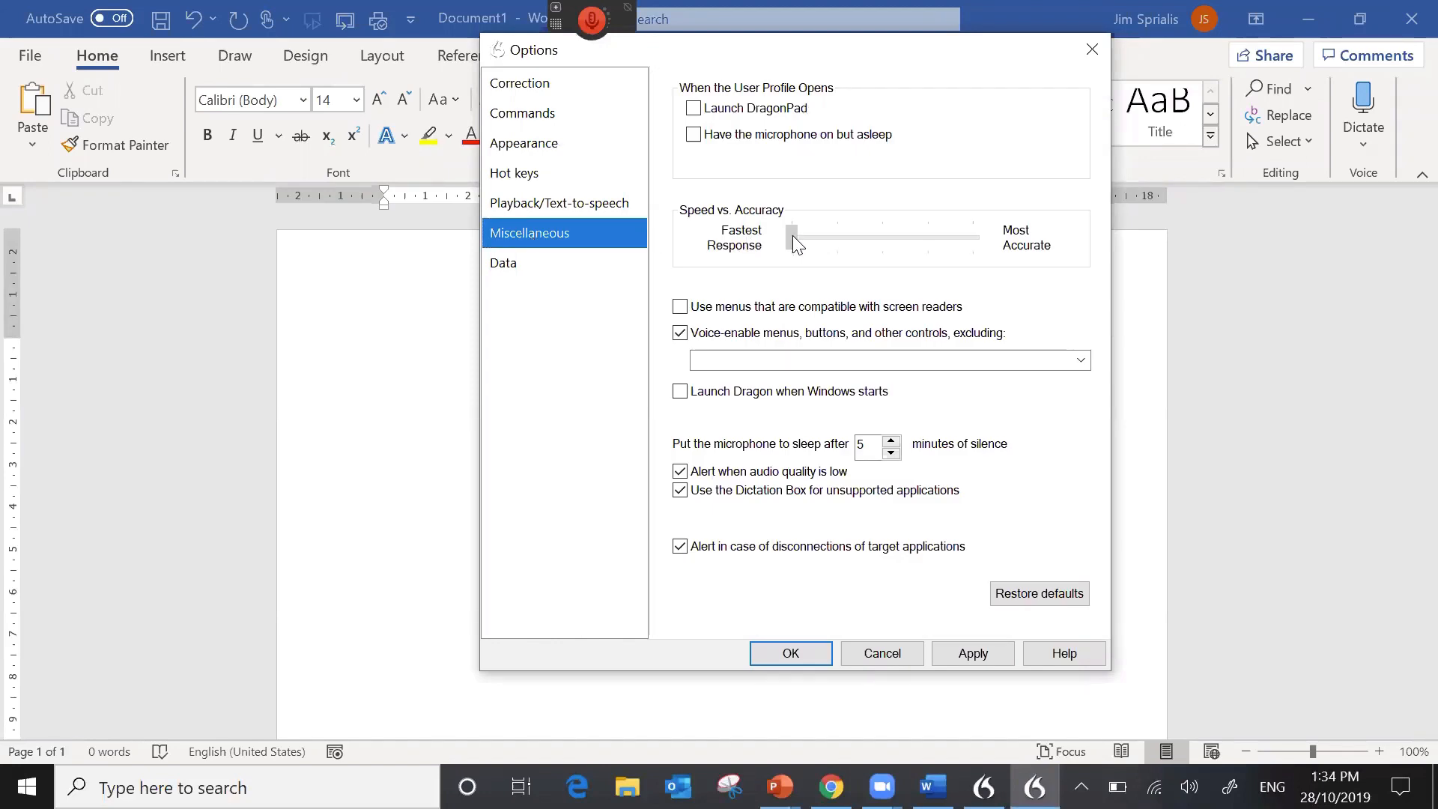
{"action": "left_click_drag", "start_coordinate": [800, 236], "coordinate": [812, 238]}
{"action": "left_click", "coordinate": [839, 236]}
Set saving recorded dictation with the document to Never in the data options, then apply and close the options.
{"action": "left_click", "coordinate": [506, 265]}
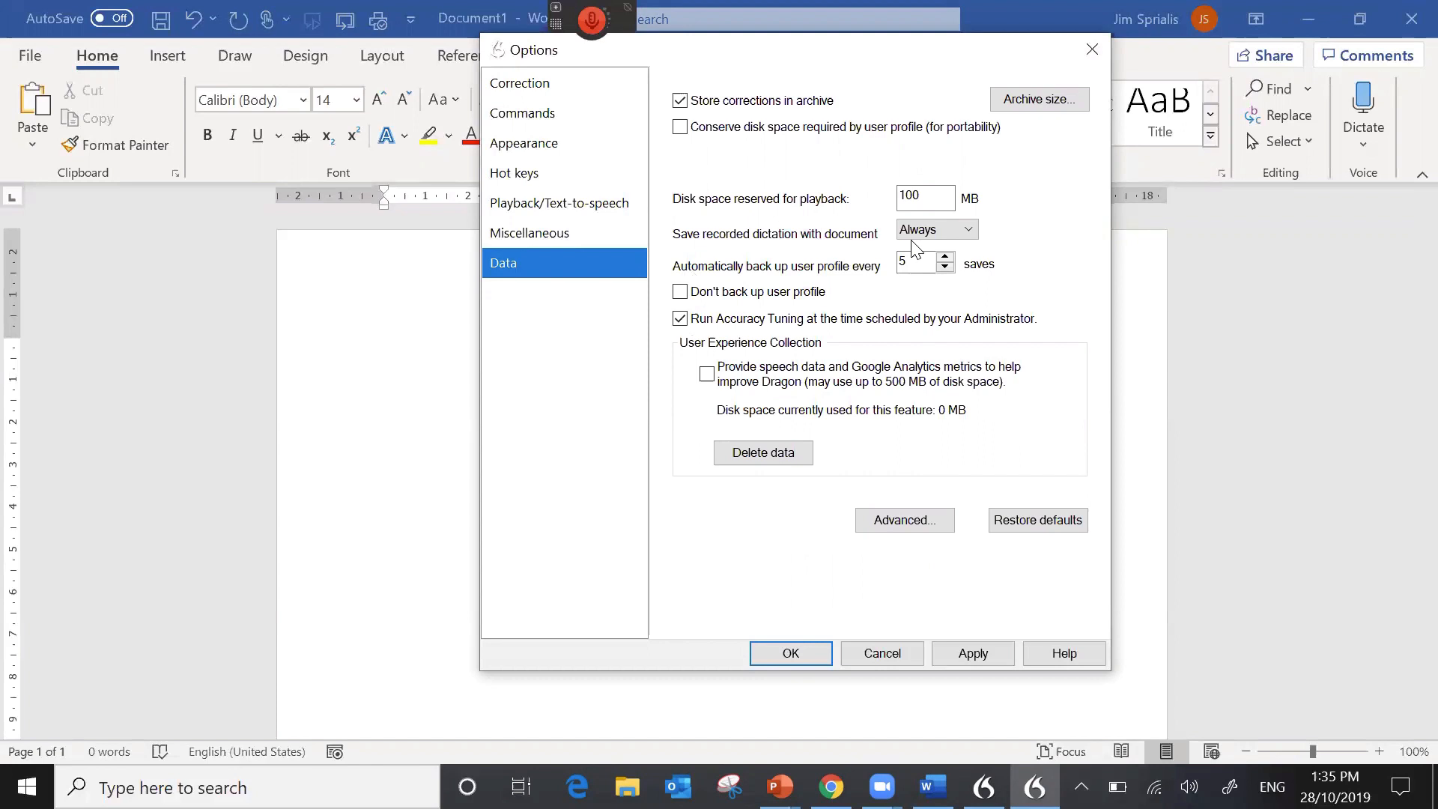
{"action": "left_click", "coordinate": [969, 232]}
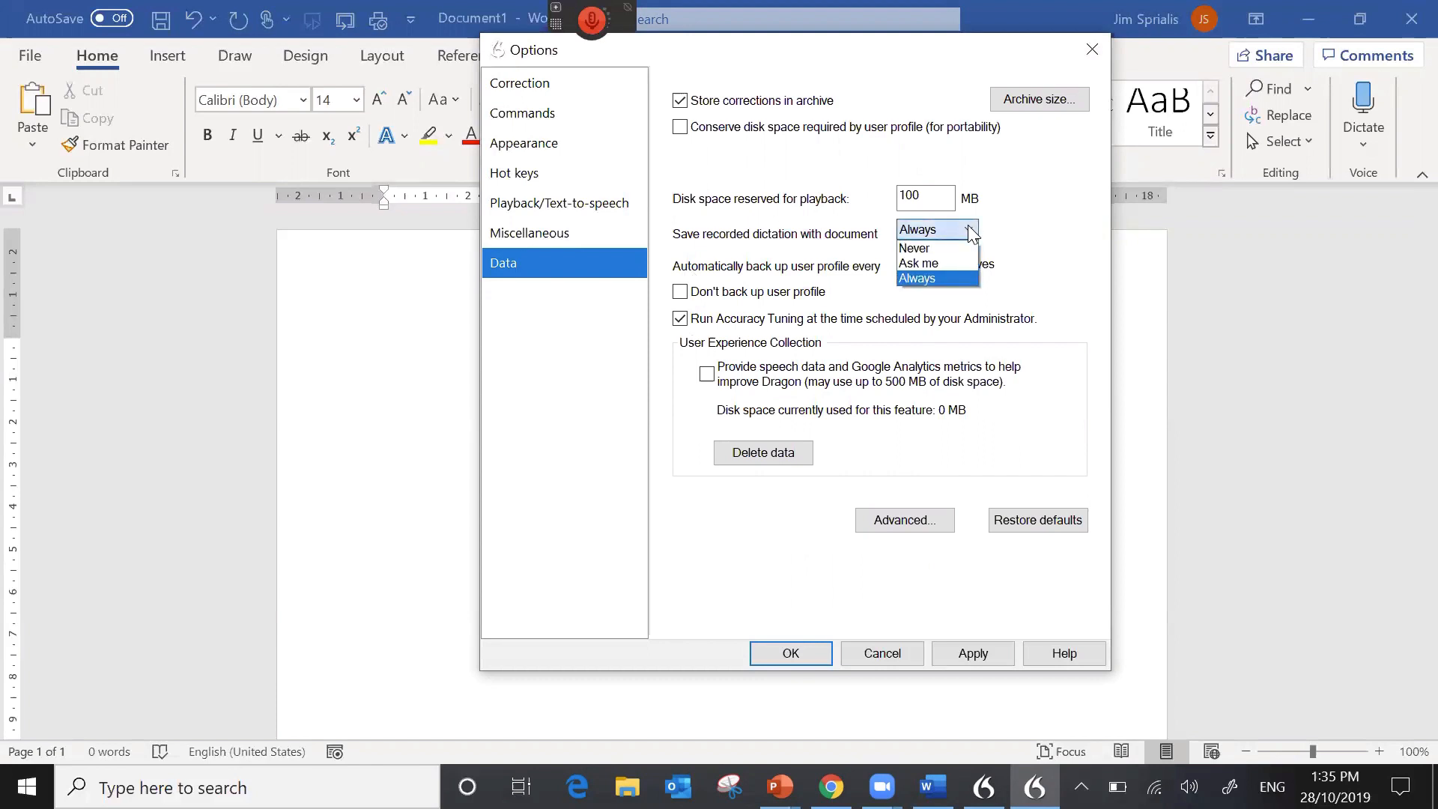
{"action": "left_click", "coordinate": [929, 250]}
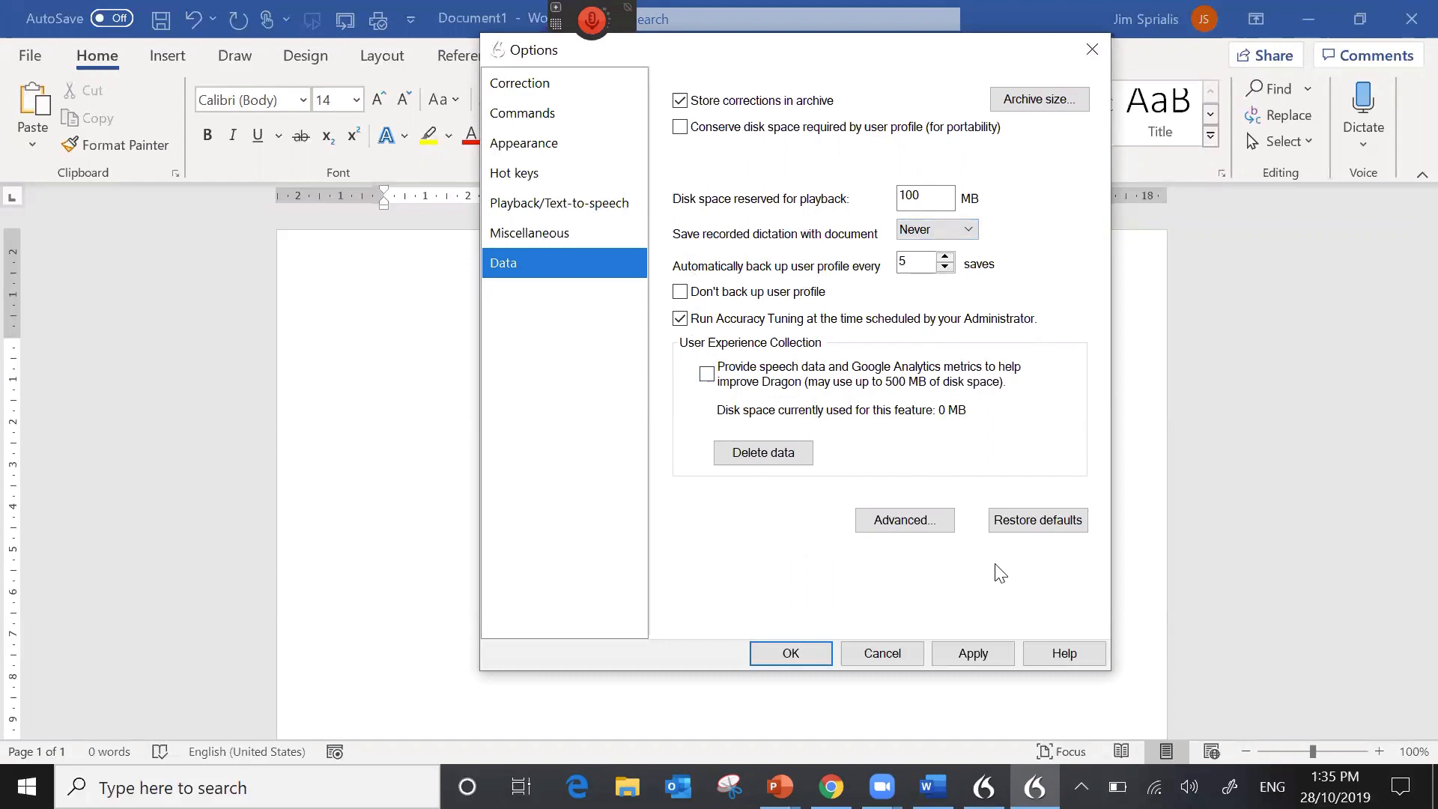
{"action": "left_click", "coordinate": [973, 653]}
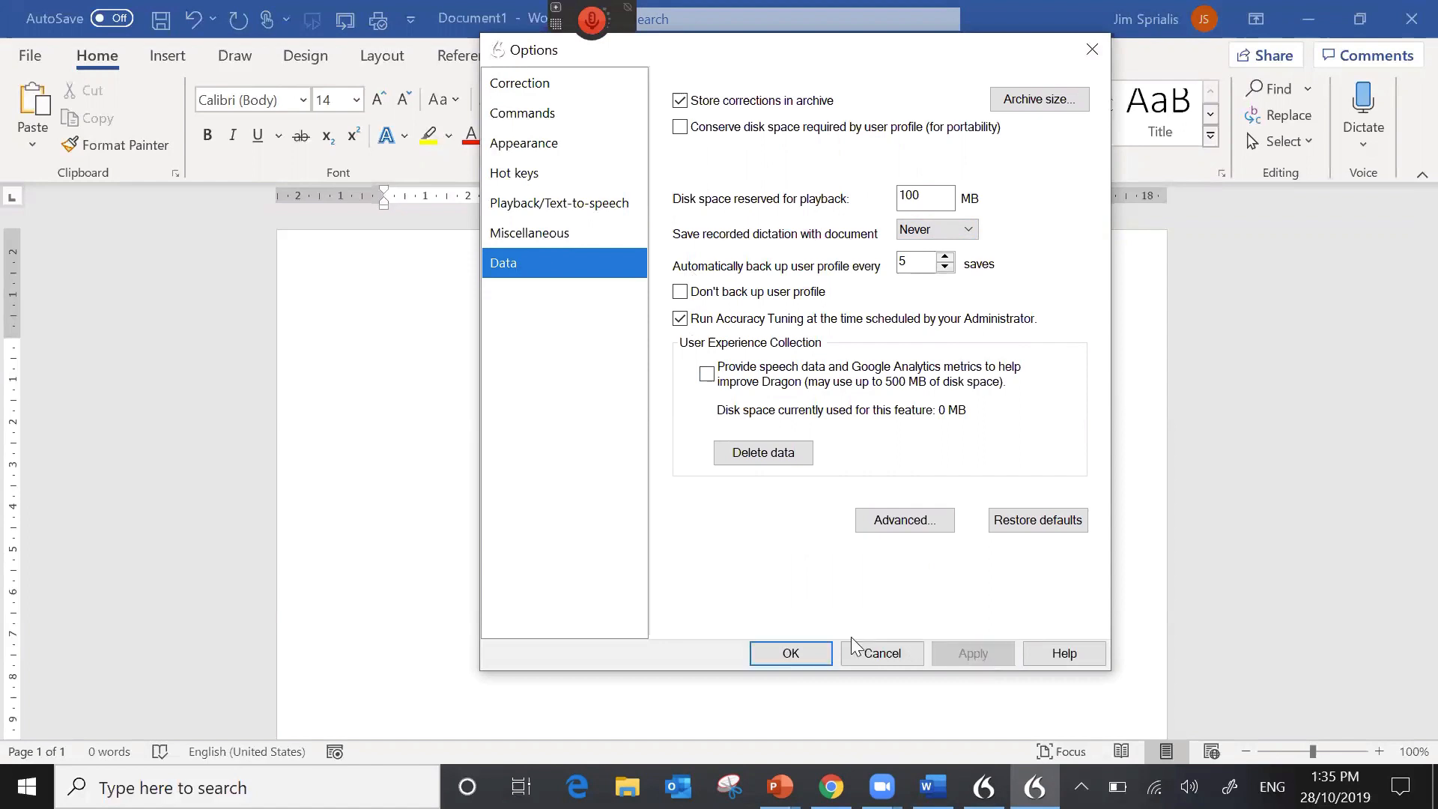
{"action": "left_click", "coordinate": [790, 654]}
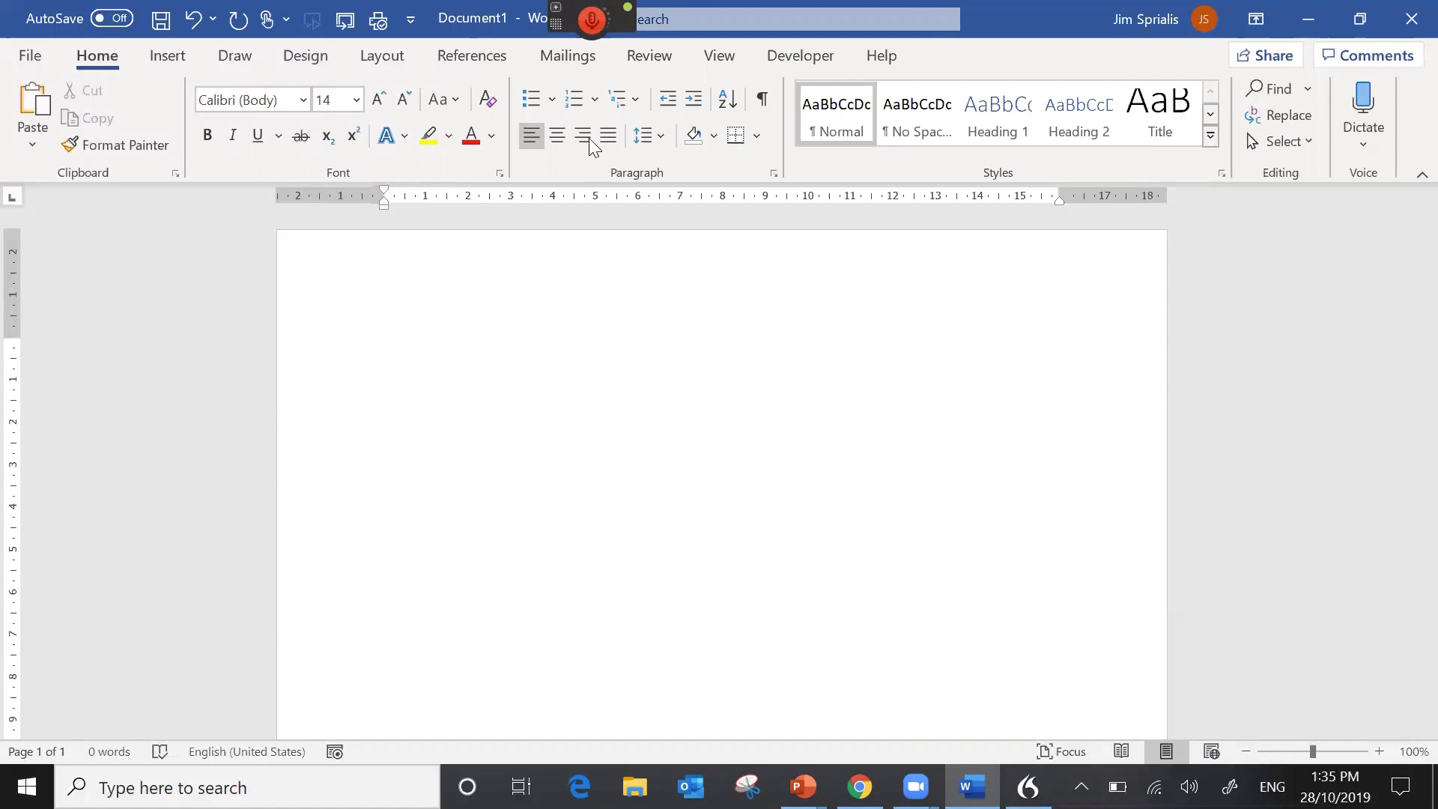
Turn on the Dragon microphone to start dictating into the blank document.
{"action": "mouse_move", "coordinate": [591, 27]}
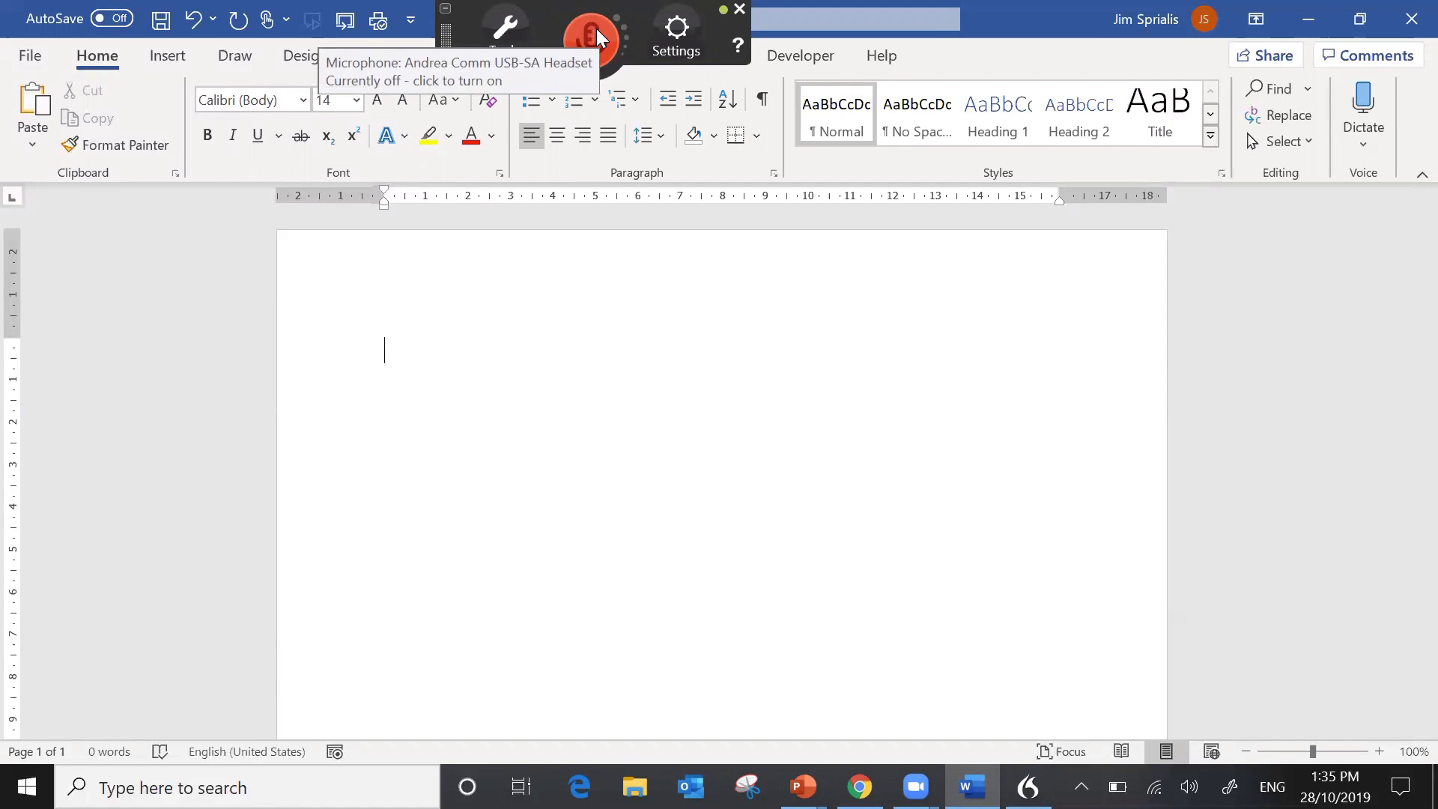
{"action": "left_click", "coordinate": [596, 28]}
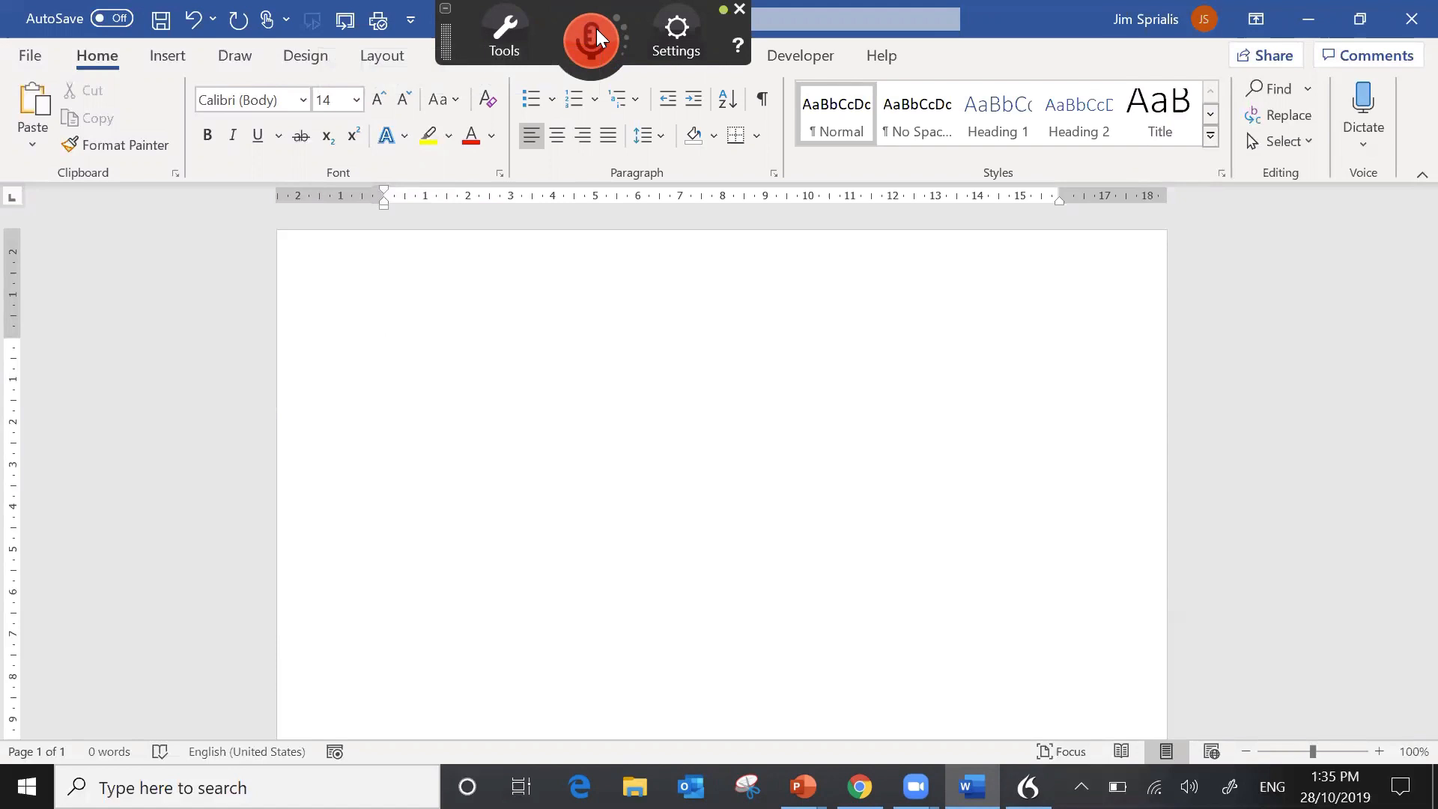
{"action": "left_click", "coordinate": [597, 29]}
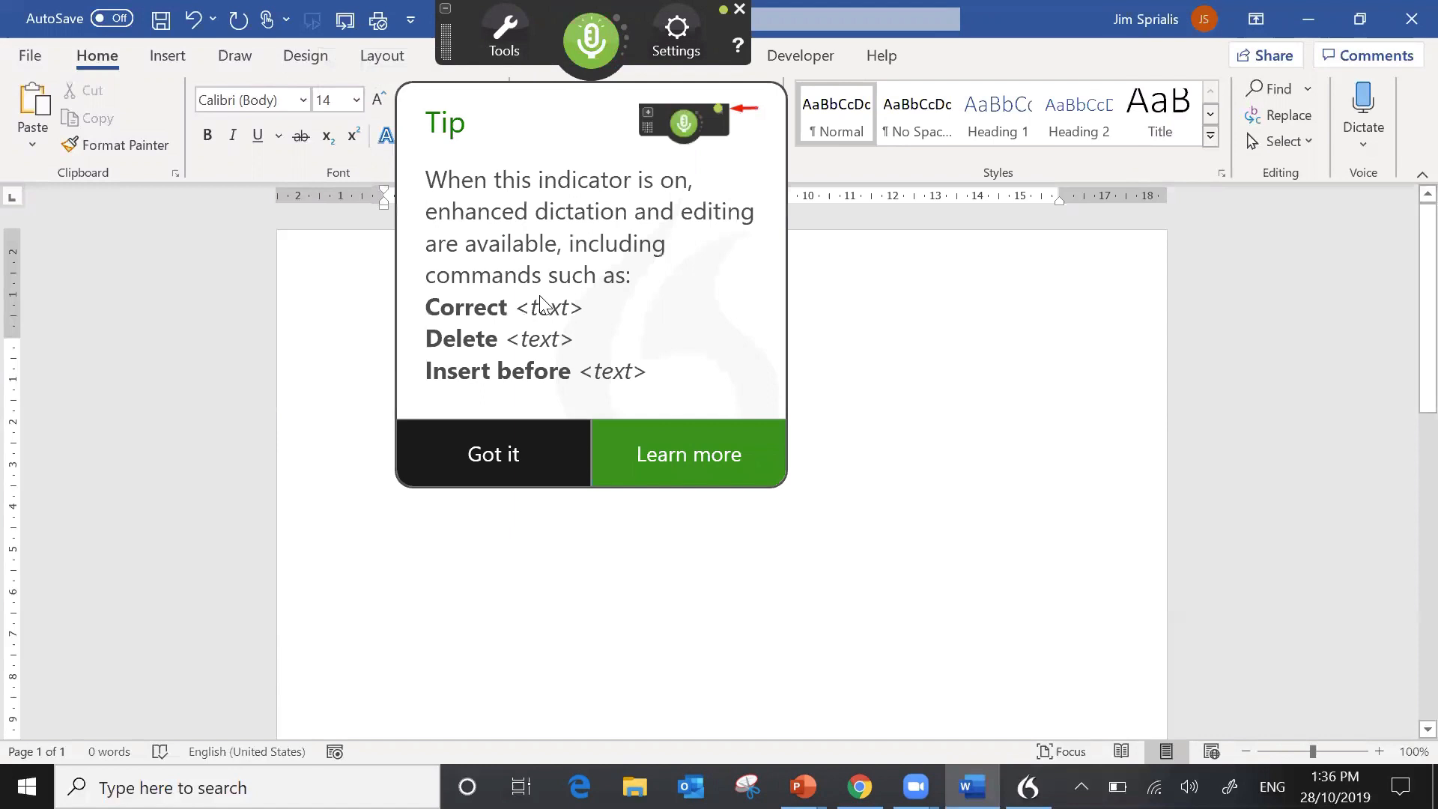
Dismiss the enhanced dictation tip, dictate several sample paragraphs about Dragon, and insert two line breaks after "with what you say.".
{"action": "left_click", "coordinate": [518, 451]}
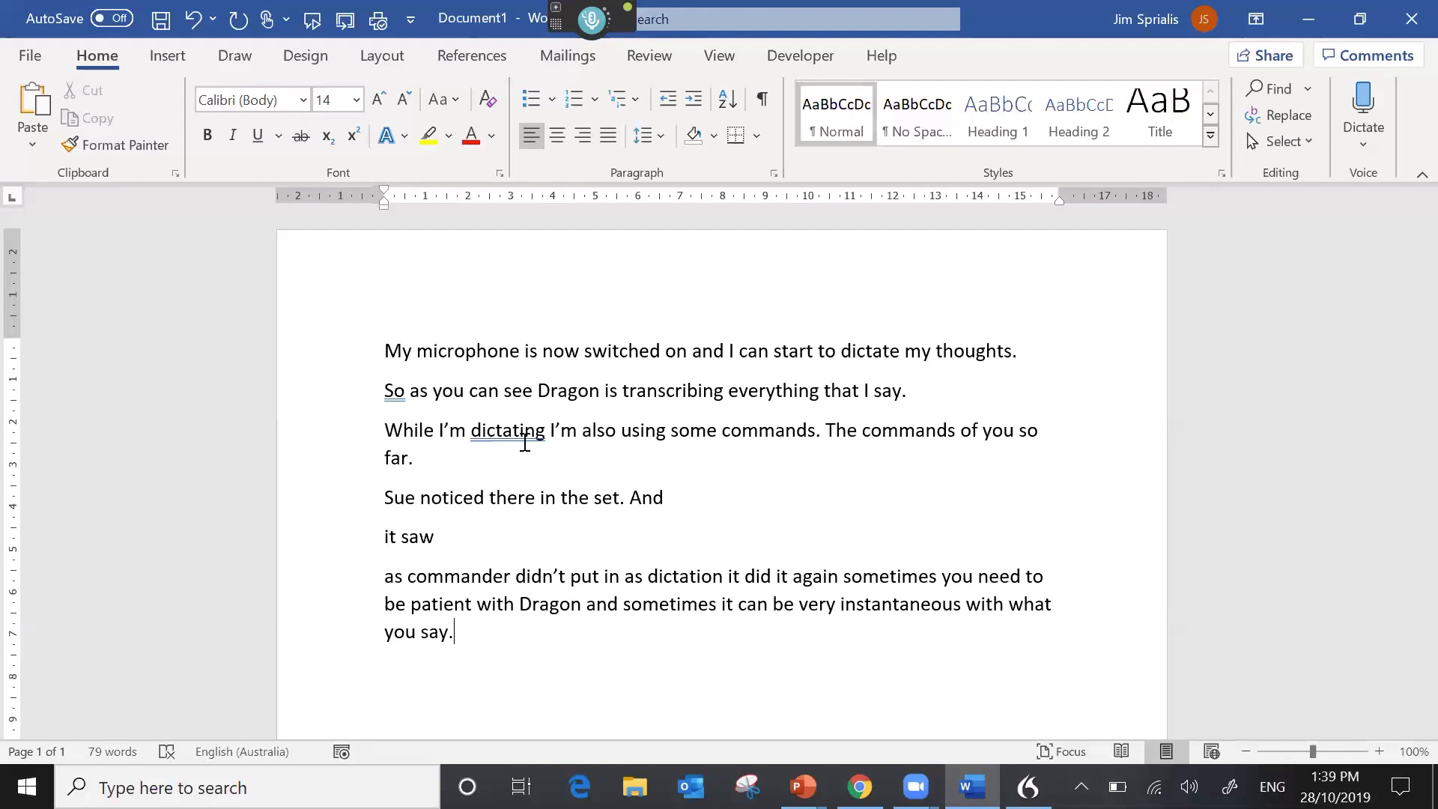
{"action": "key", "text": "Return"}
{"action": "key", "text": "Return"}
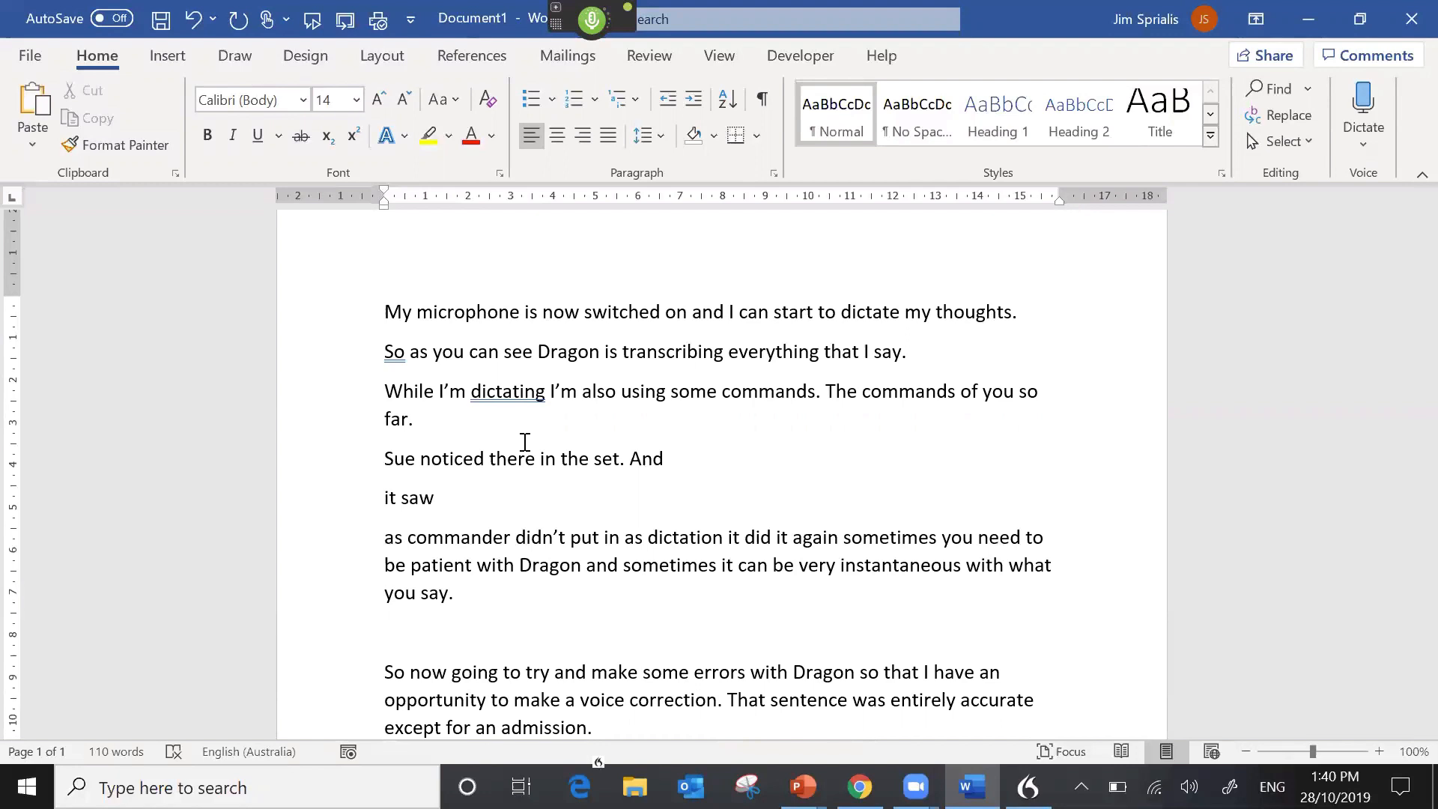
Correct "admission" to the suggested "omission" in the last dictated sentence, with the Dragon microphone turned off.
{"action": "scroll", "coordinate": [524, 442], "scroll_direction": "down", "scroll_amount": 2}
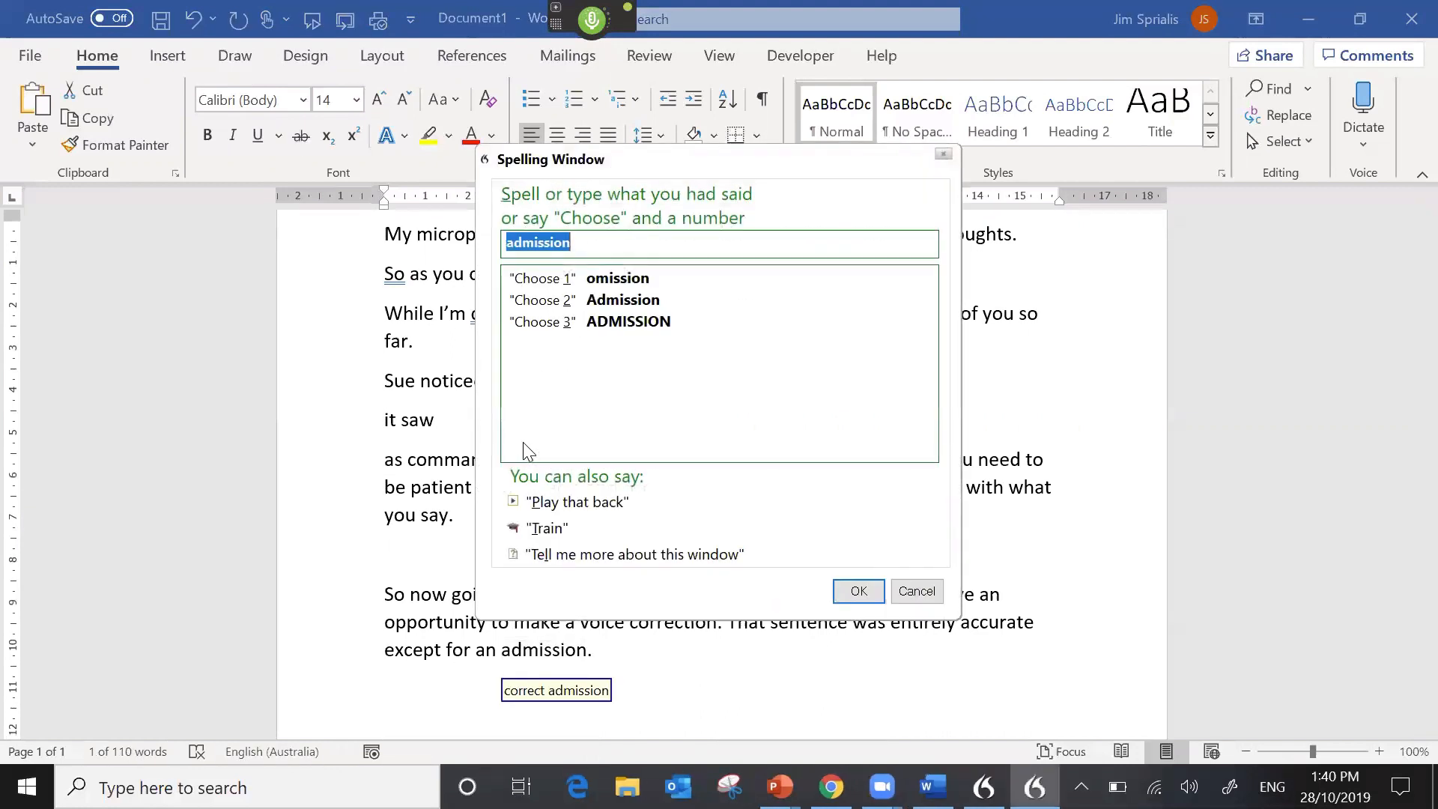
{"action": "left_click", "coordinate": [599, 27]}
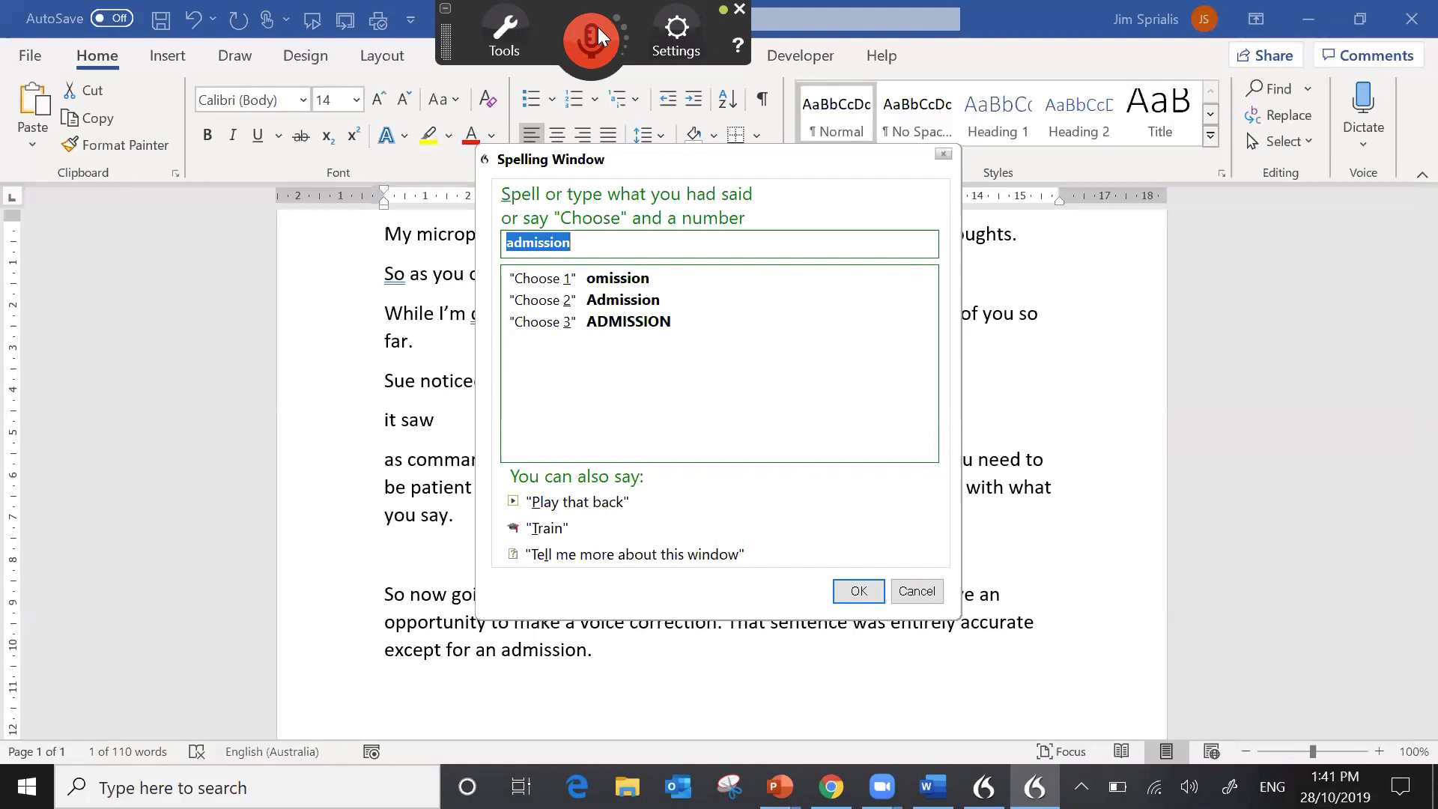
{"action": "left_click", "coordinate": [596, 285]}
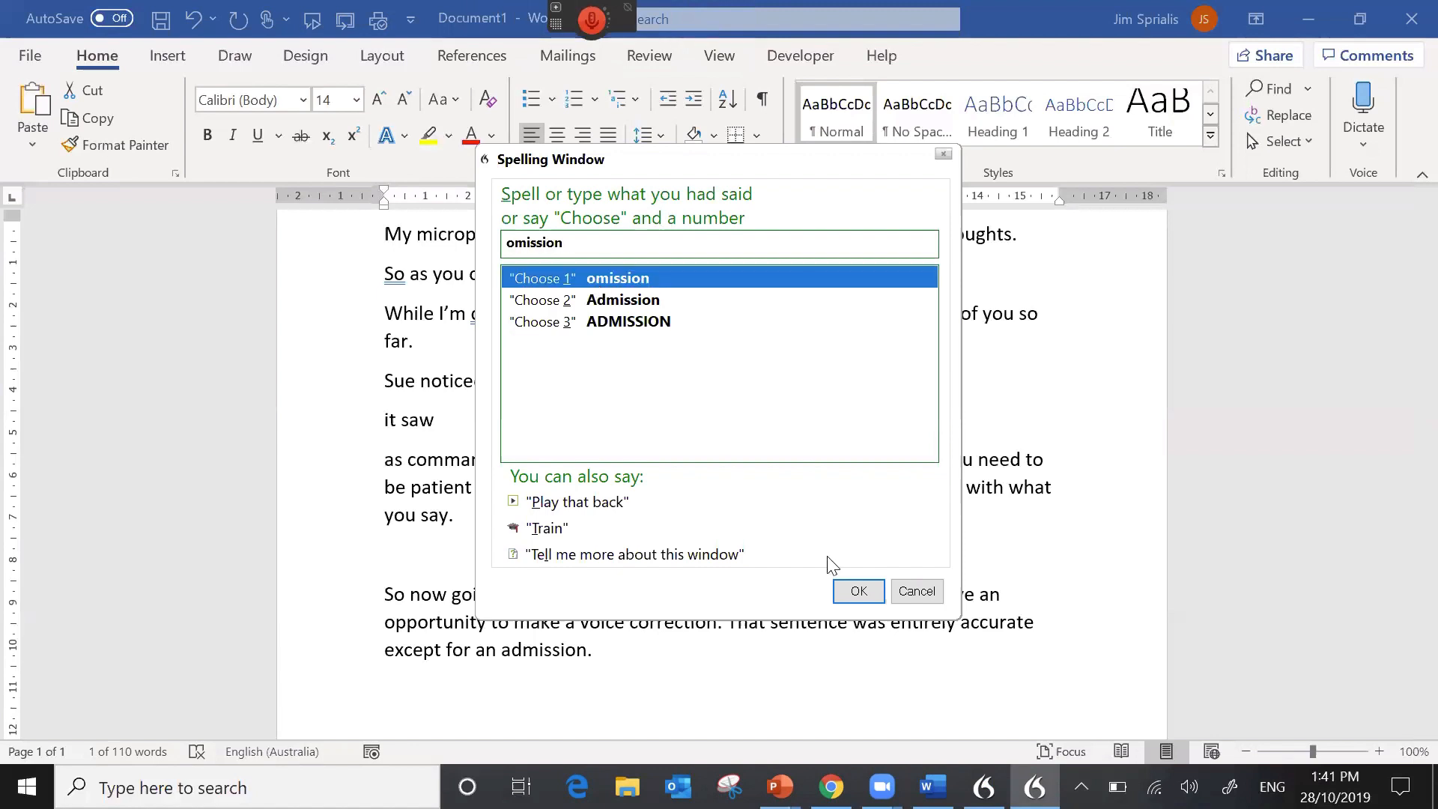
{"action": "left_click", "coordinate": [858, 591]}
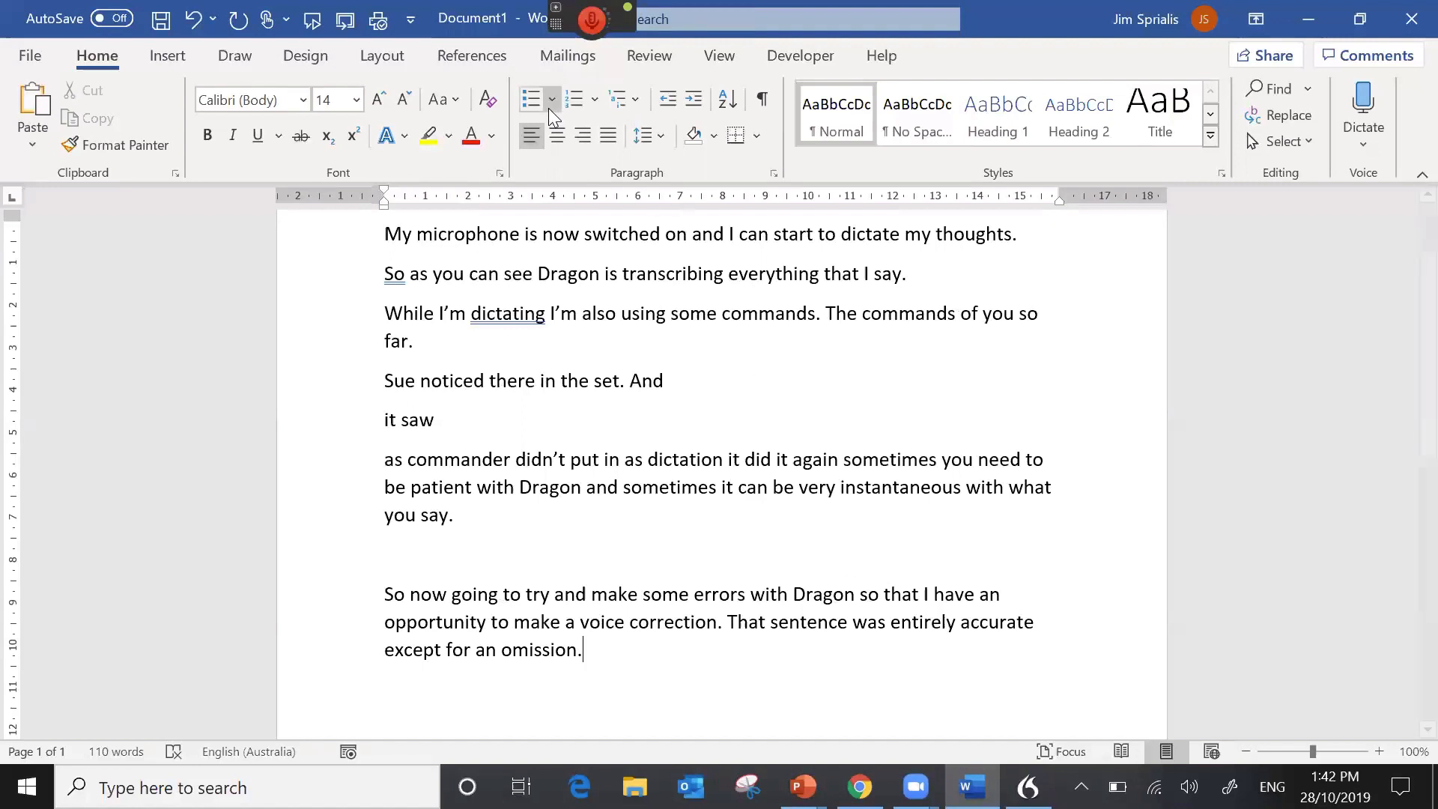
Try Dragon's Read That command on the document without selecting any text.
{"action": "mouse_move", "coordinate": [560, 6]}
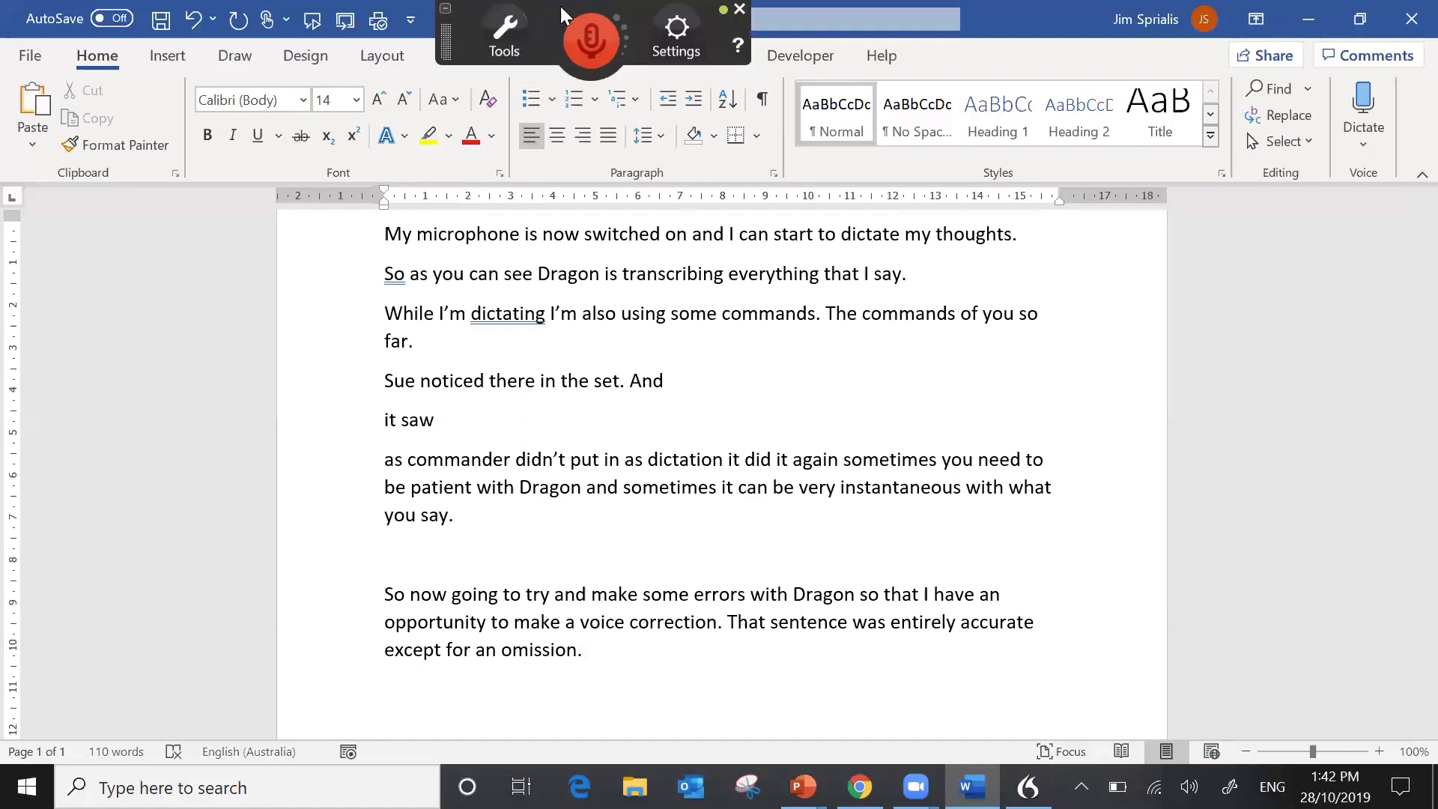
{"action": "left_click", "coordinate": [505, 19]}
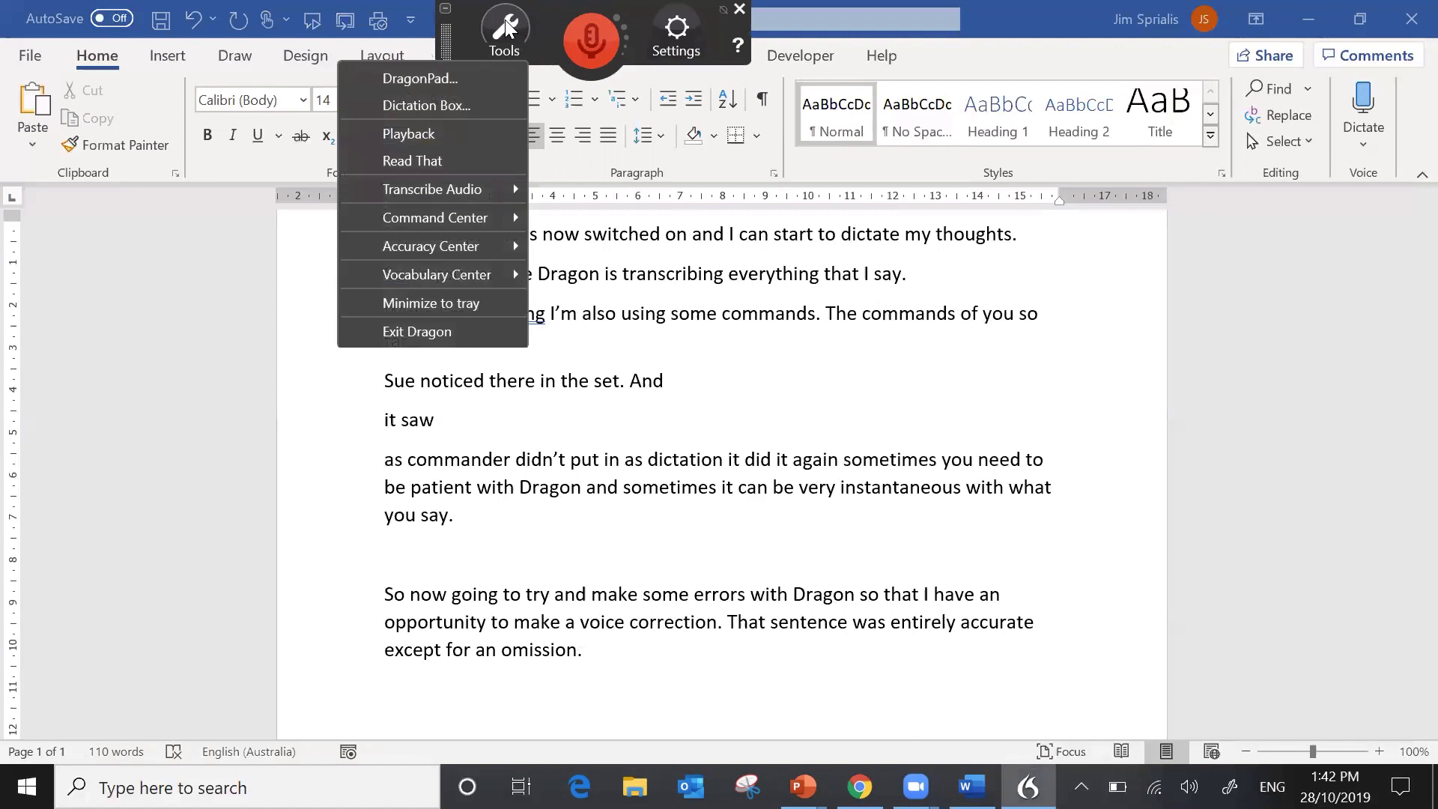
{"action": "left_click", "coordinate": [404, 160]}
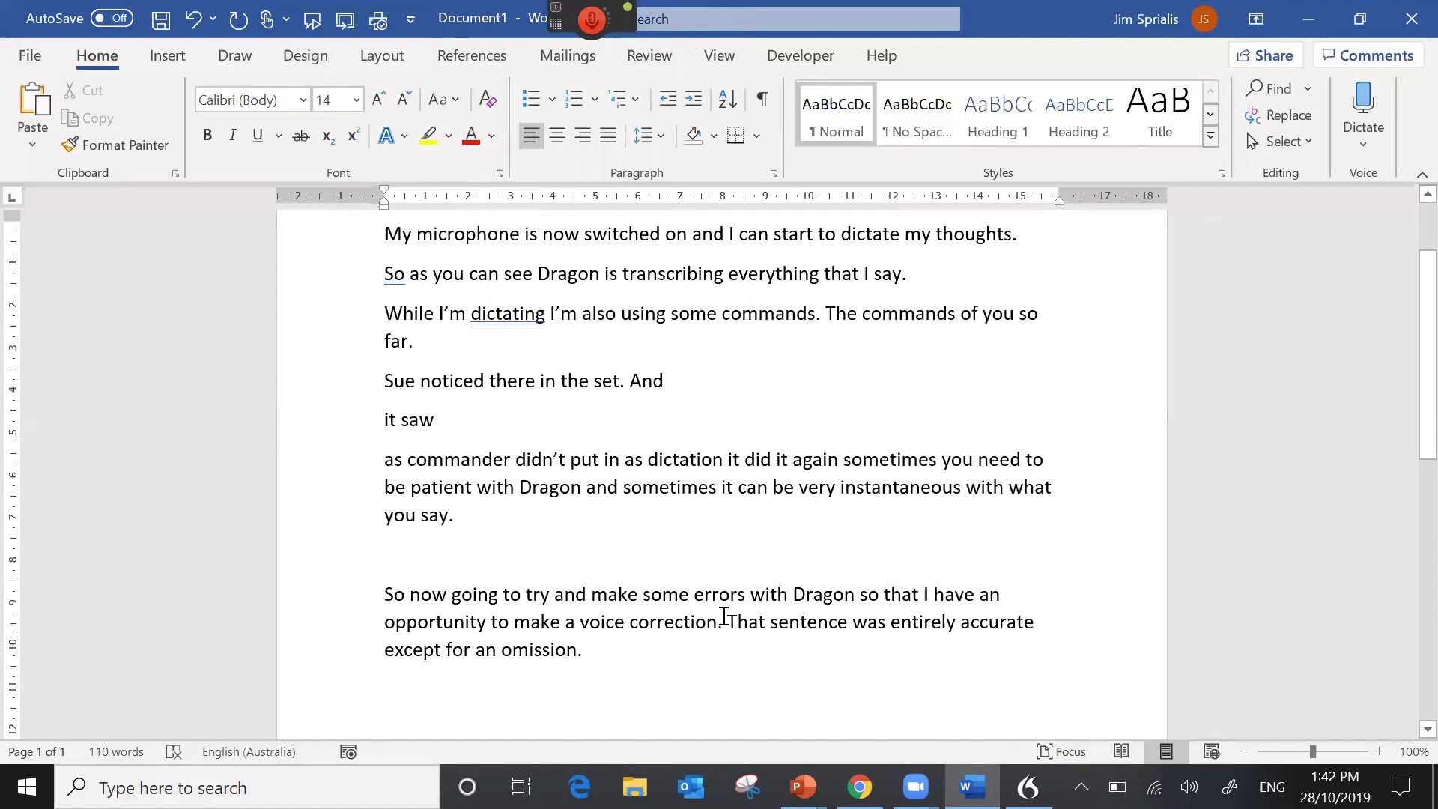
Select "That sentence was entirely accurate except for an omission.", have Dragon read it aloud, and play back its recorded dictation.
{"action": "left_click_drag", "start_coordinate": [730, 620], "coordinate": [969, 639]}
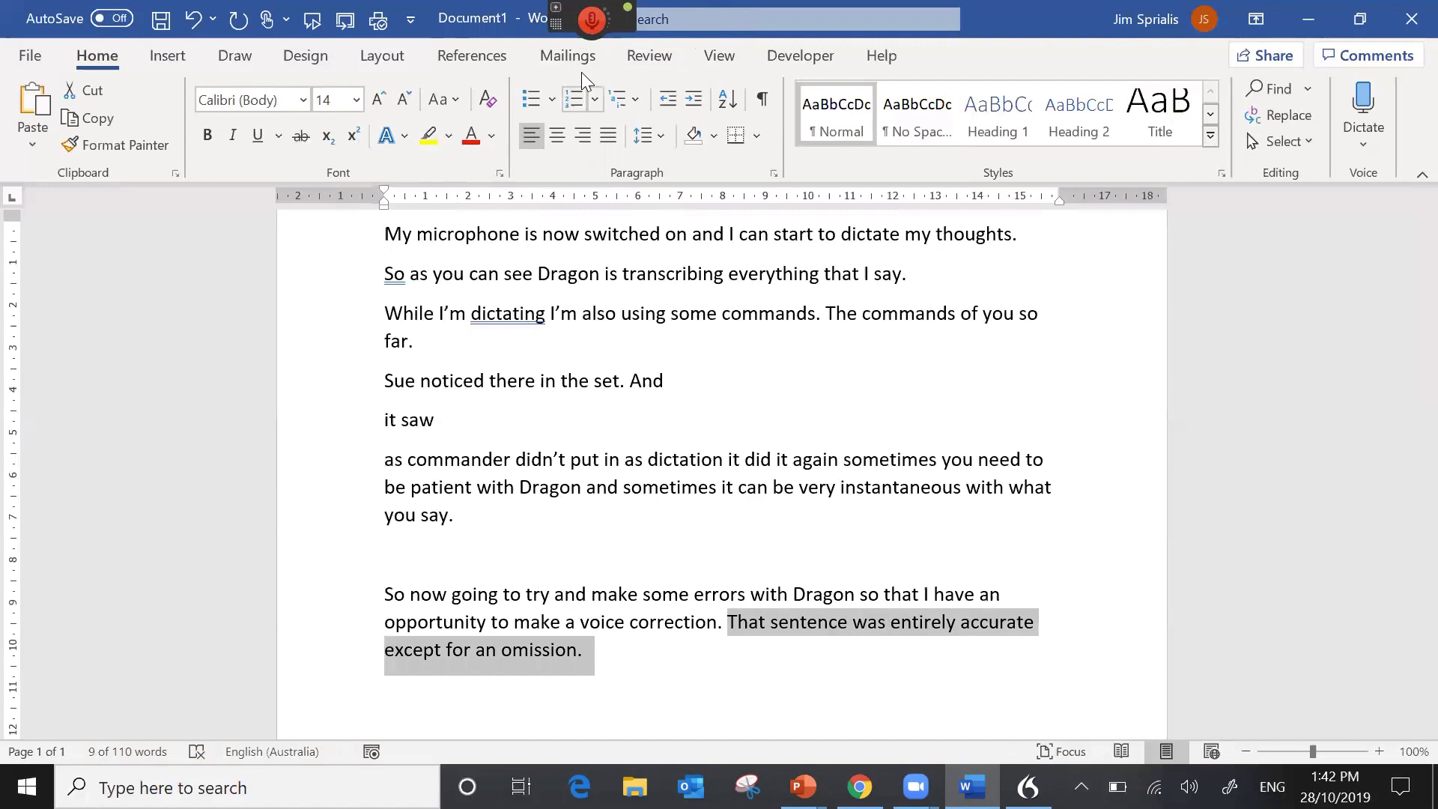
{"action": "mouse_move", "coordinate": [549, 14]}
{"action": "left_click", "coordinate": [494, 34]}
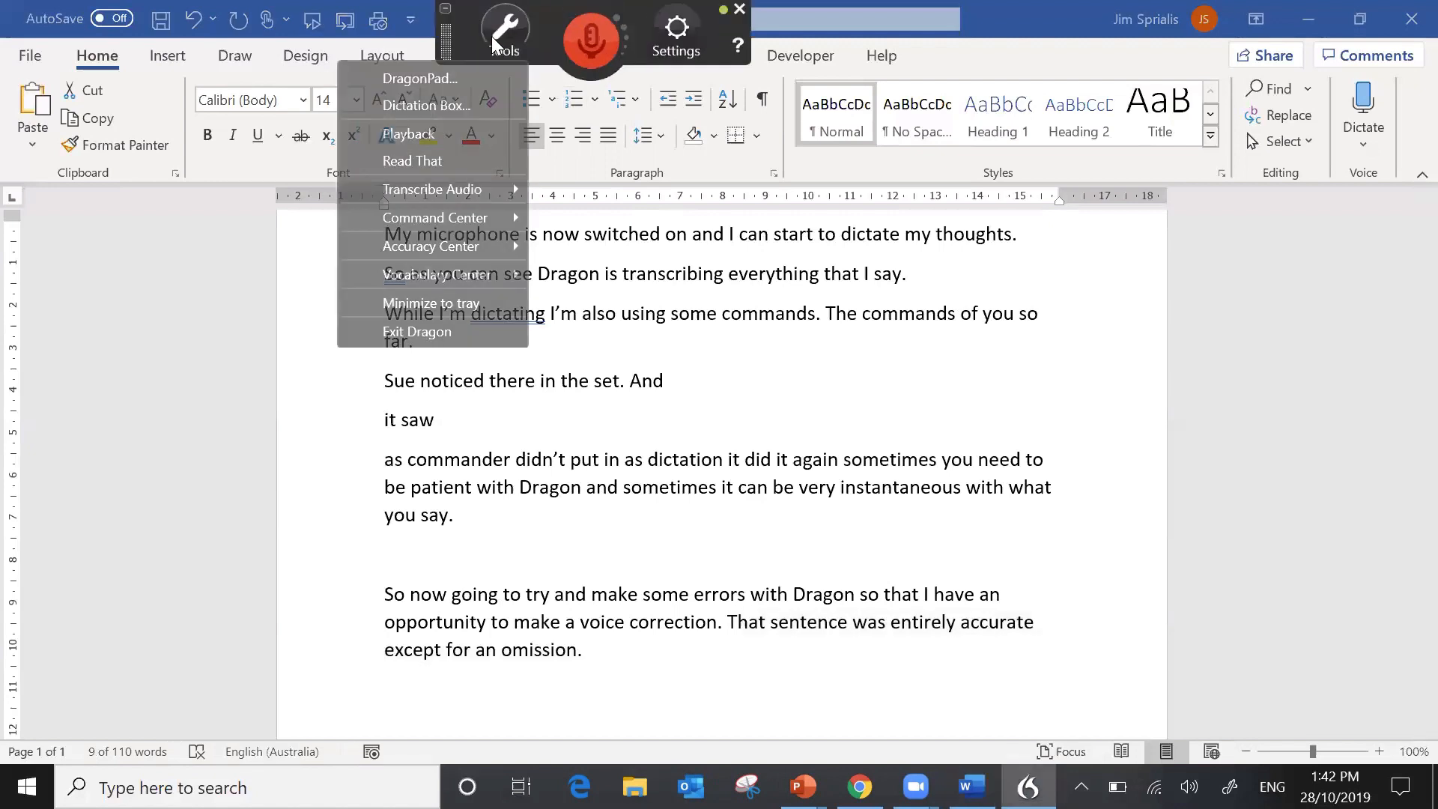
{"action": "left_click", "coordinate": [435, 159]}
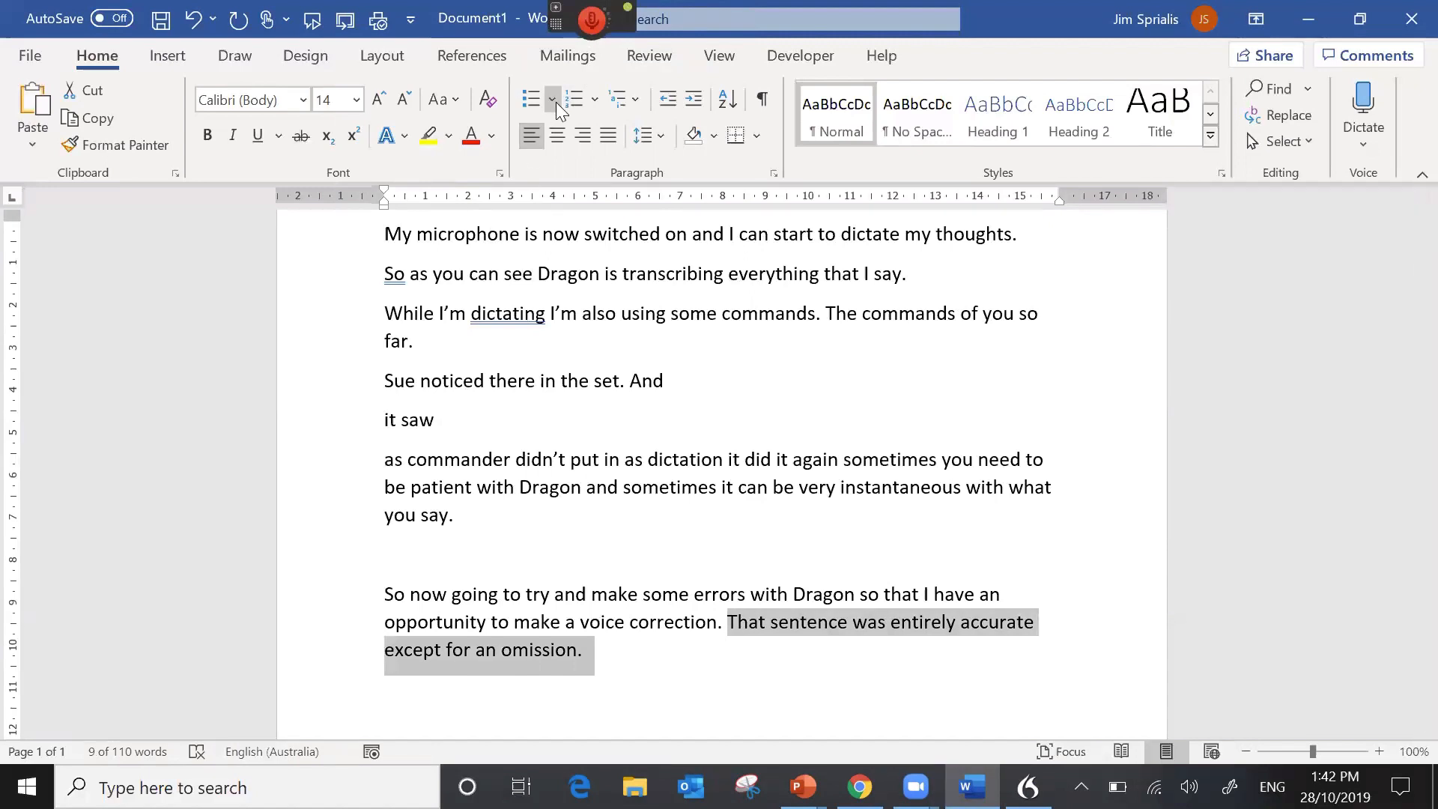
{"action": "left_click", "coordinate": [511, 29]}
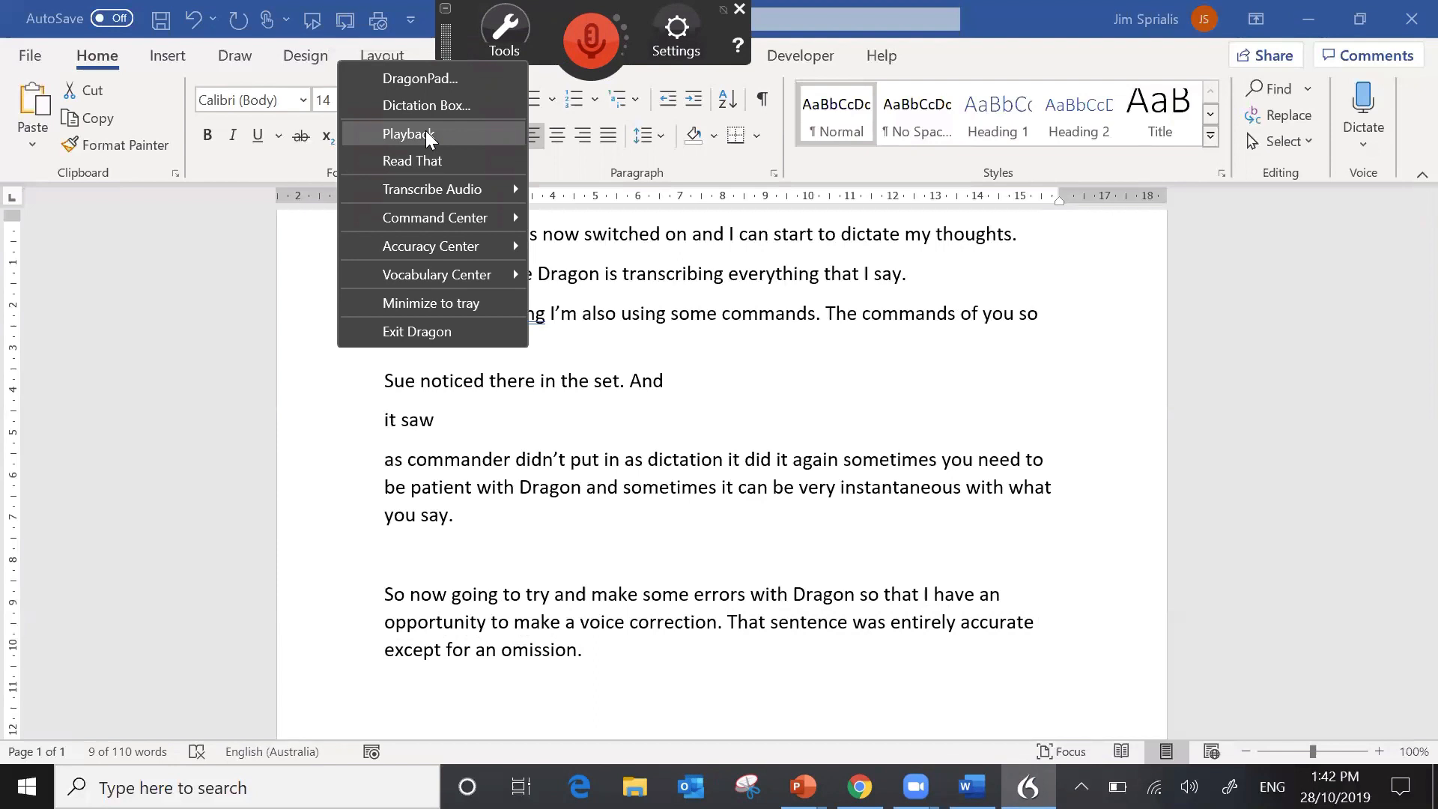
{"action": "left_click", "coordinate": [408, 134]}
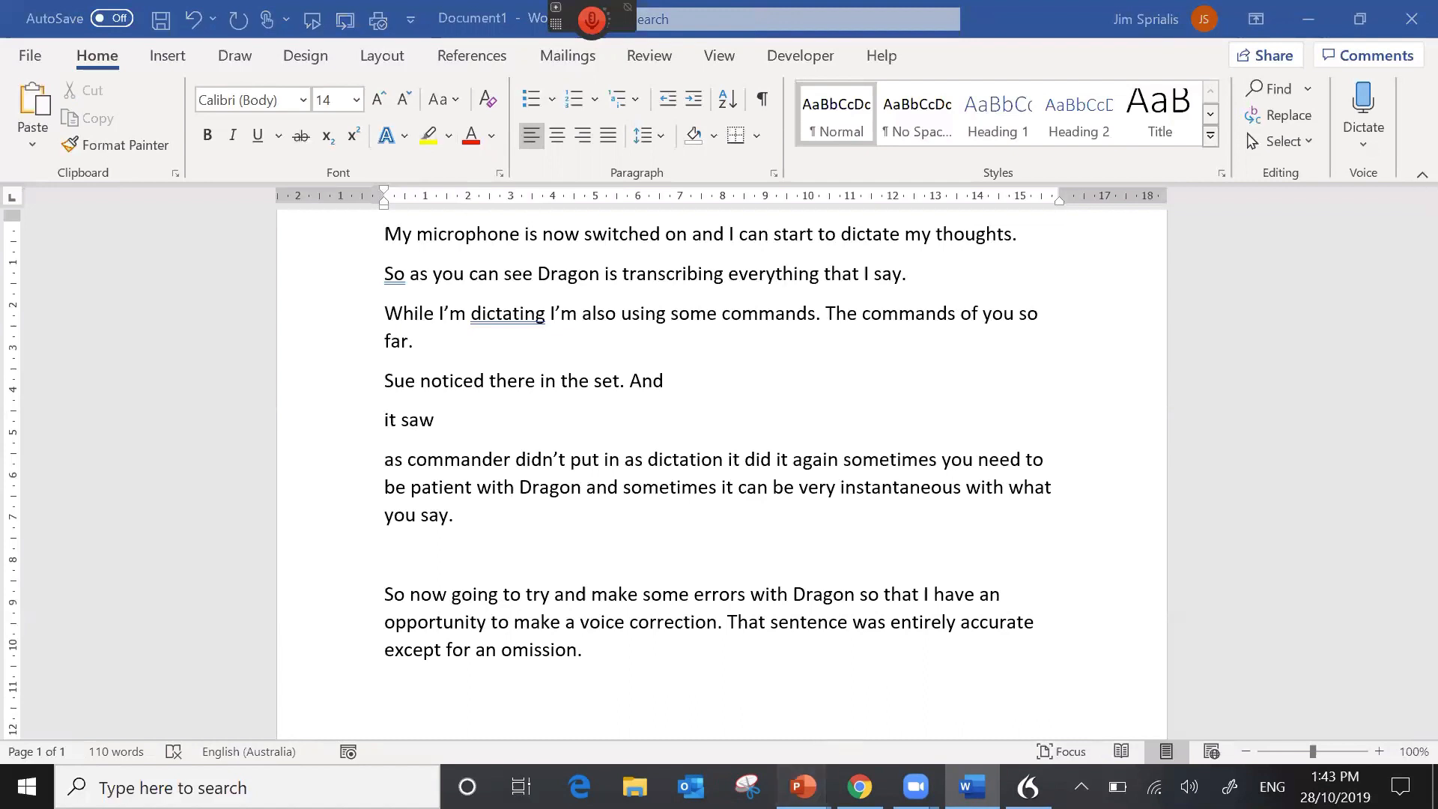
Switch to the running PowerPoint slide show and advance the arrow on the "What are we covering today?" slide to "Getting started".
{"action": "mouse_move", "coordinate": [803, 786]}
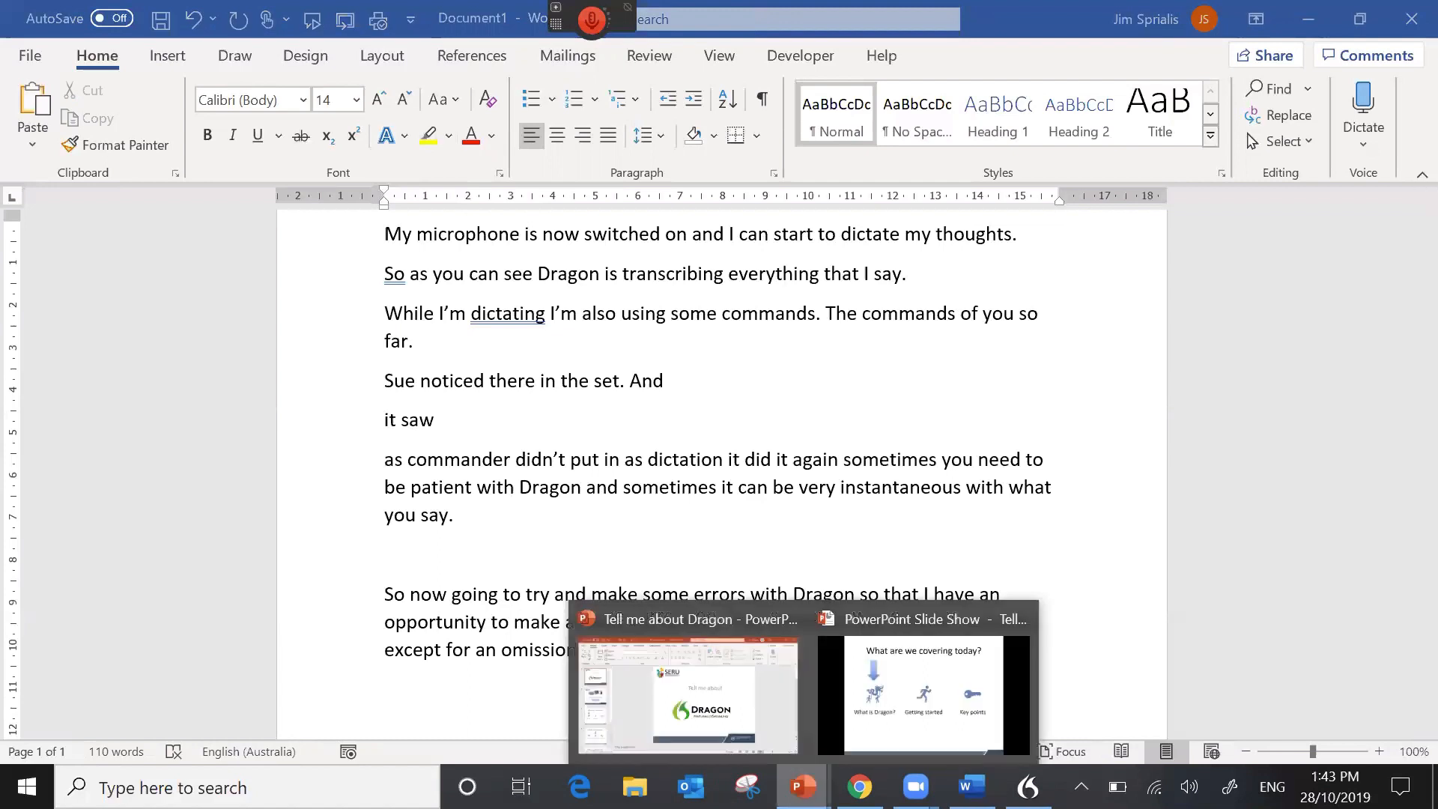
{"action": "left_click", "coordinate": [881, 707]}
{"action": "key", "text": "Right"}
{"action": "key", "text": "Right"}
{"action": "key", "text": "Right"}
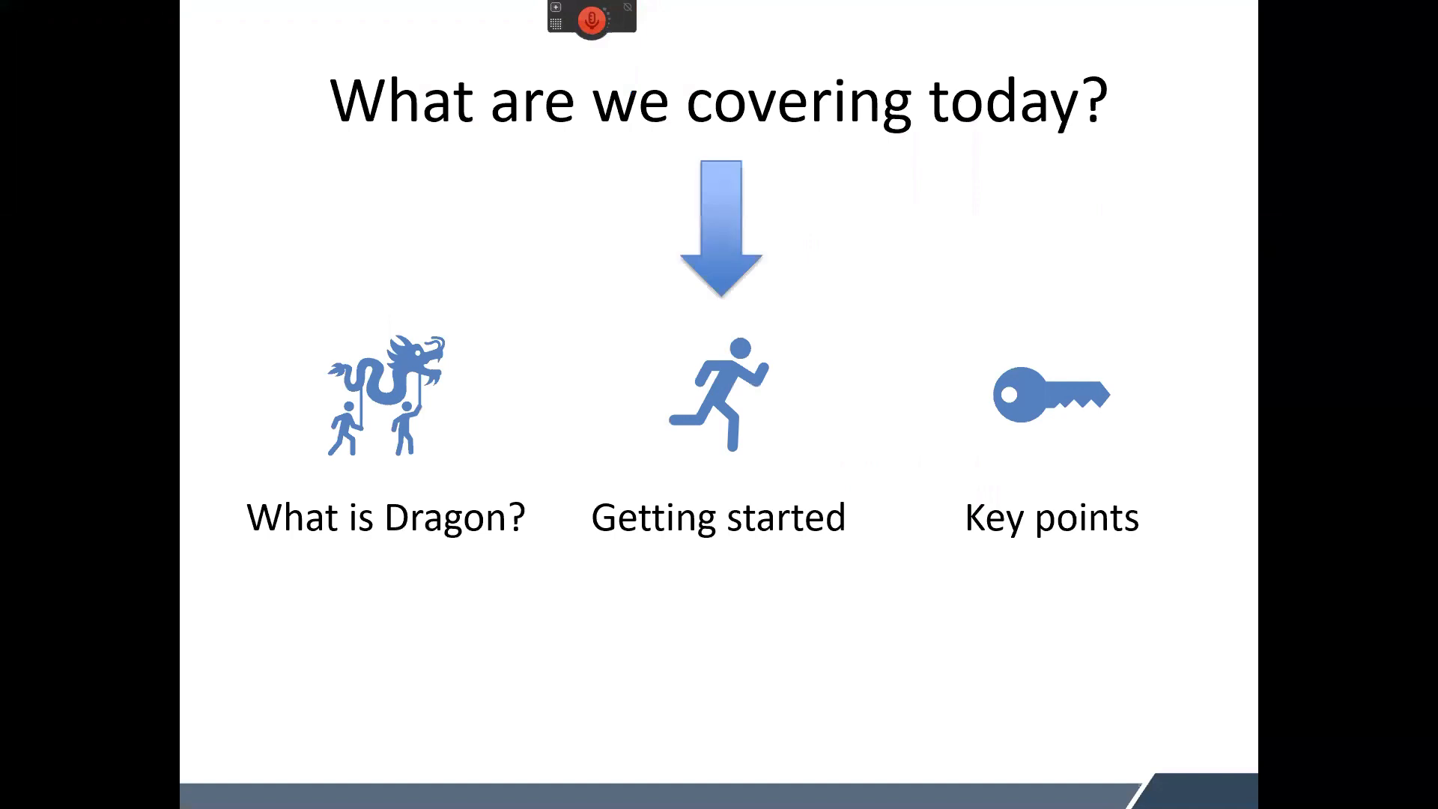